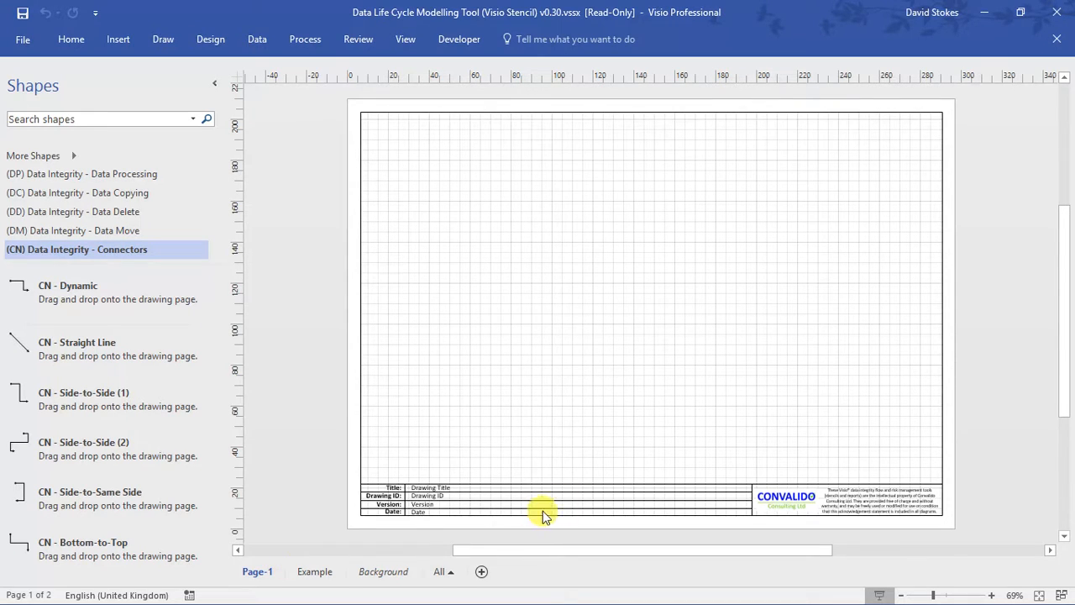
Step: Check the page options available for Page-1, then view the Example page's data flow diagram
{"action": "right_click", "coordinate": [250, 580]}
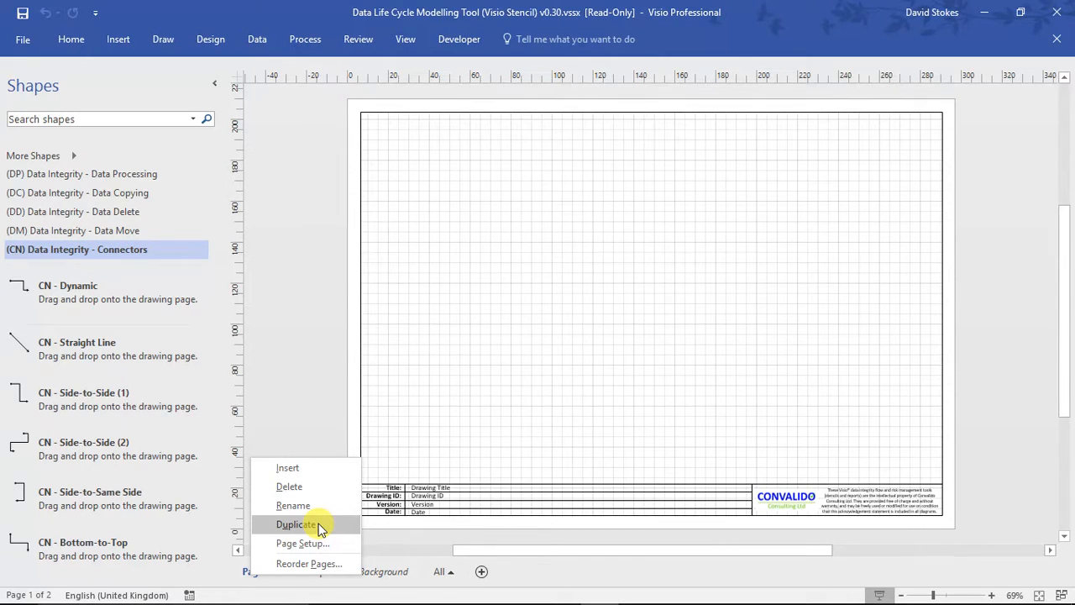
{"action": "key", "text": "Escape"}
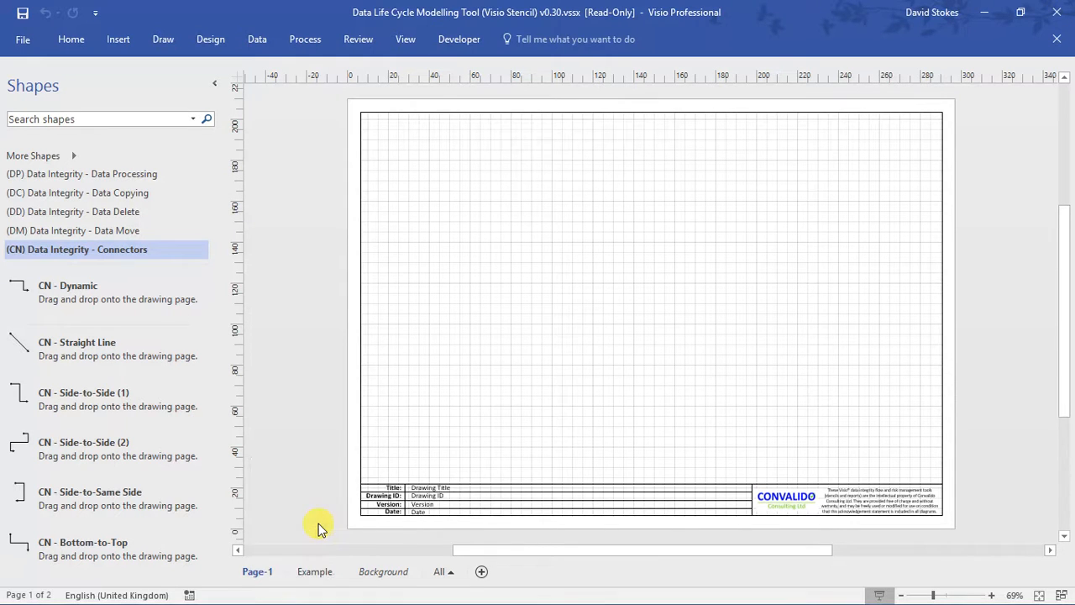
{"action": "left_click", "coordinate": [316, 572]}
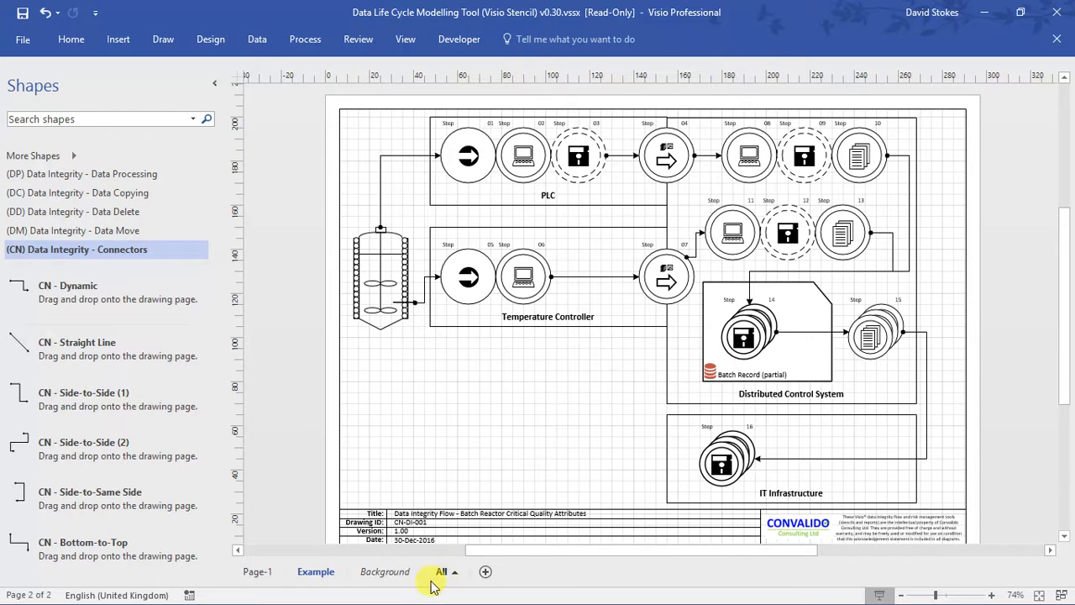
Step: Examine the Background page's title block, including the company logo and the acknowledgement statement
{"action": "left_click", "coordinate": [382, 572]}
{"action": "scroll", "coordinate": [676, 379], "scroll_direction": "down", "scroll_amount": 4}
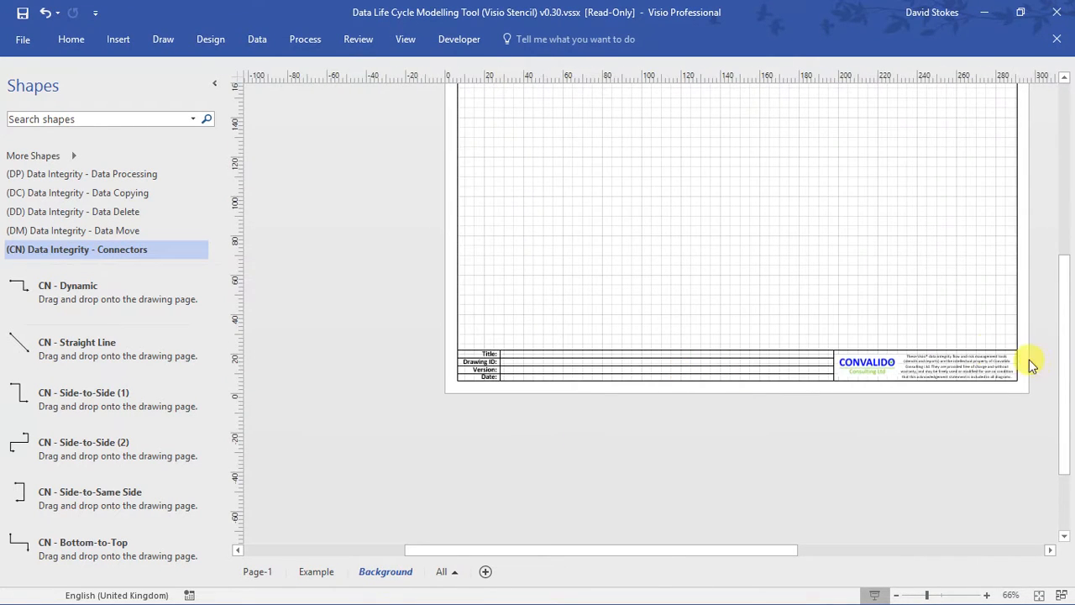
{"action": "left_click_drag", "start_coordinate": [1065, 372], "coordinate": [1067, 323]}
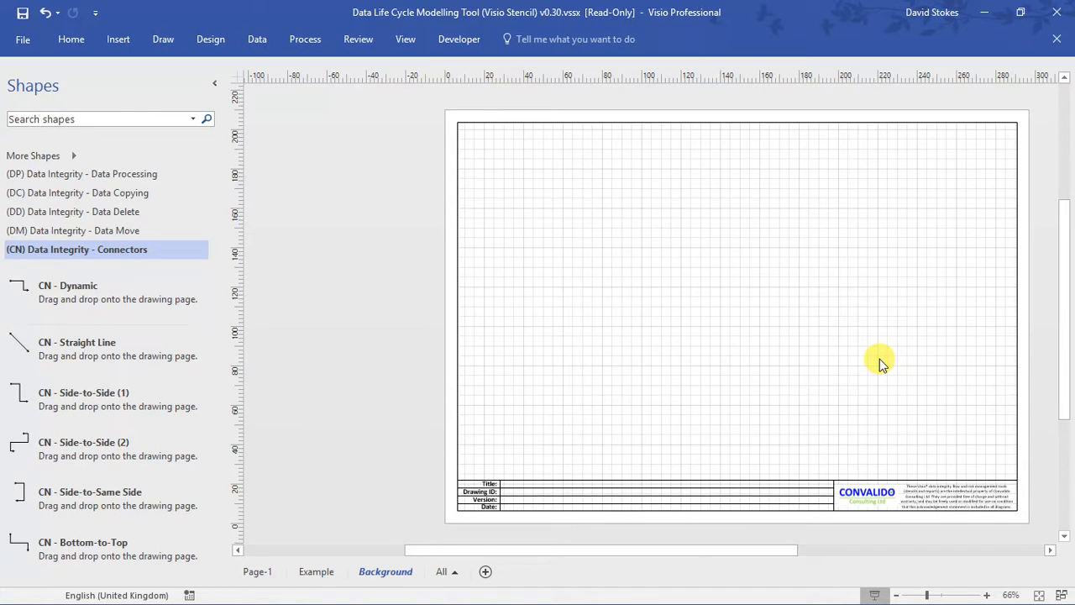
{"action": "left_click_drag", "start_coordinate": [790, 554], "coordinate": [919, 552]}
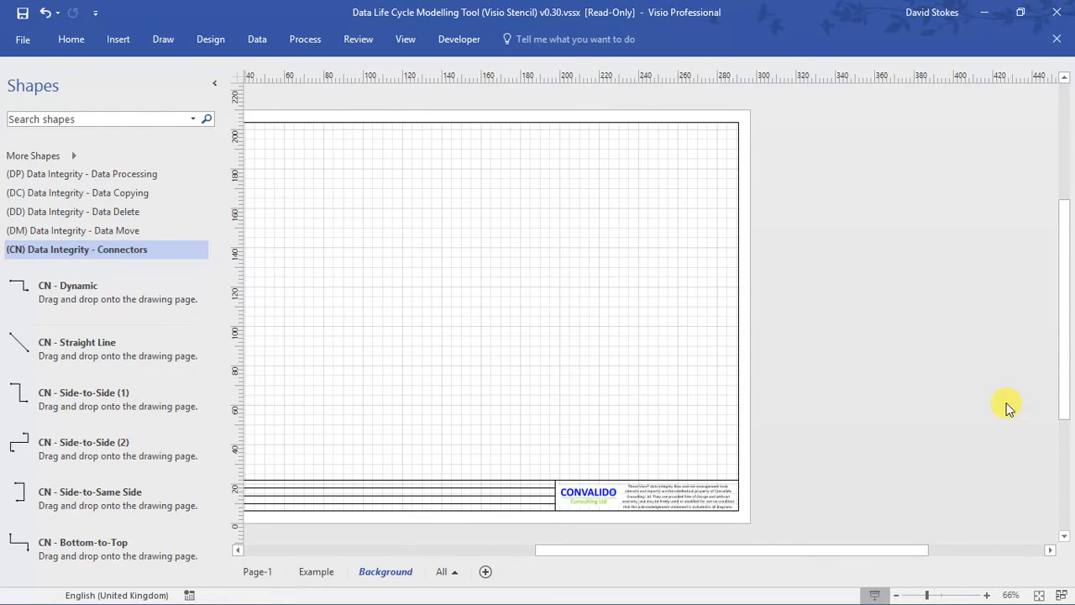
{"action": "mouse_move", "coordinate": [1064, 336]}
{"action": "left_mouse_down"}
{"action": "mouse_move", "coordinate": [1059, 412]}
{"action": "mouse_move", "coordinate": [1069, 422]}
{"action": "left_mouse_up"}
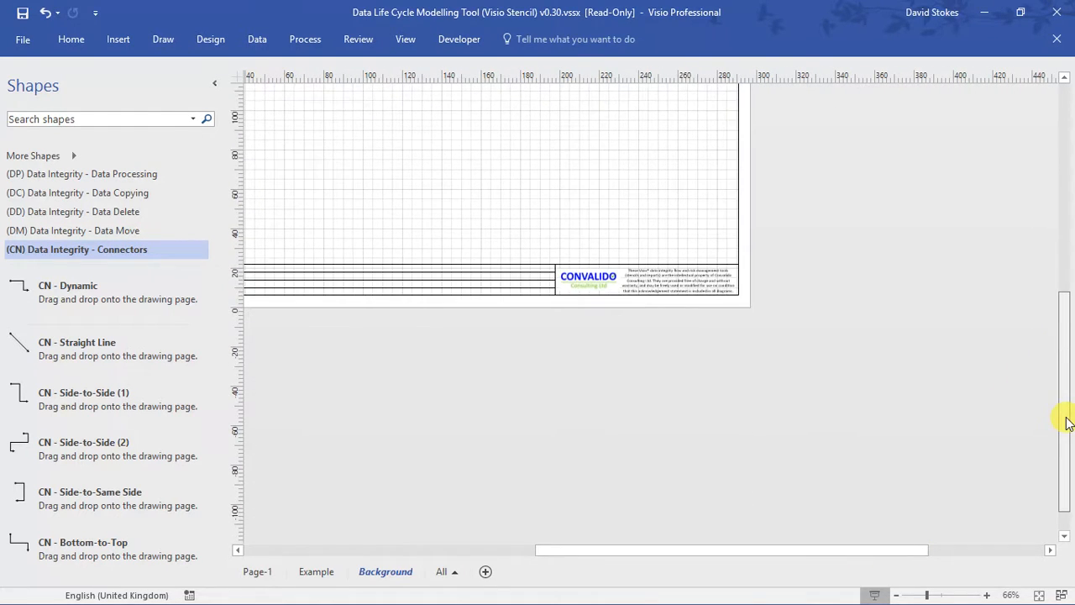
{"action": "scroll", "coordinate": [661, 367], "scroll_direction": "up", "scroll_amount": 5, "text": "ctrl"}
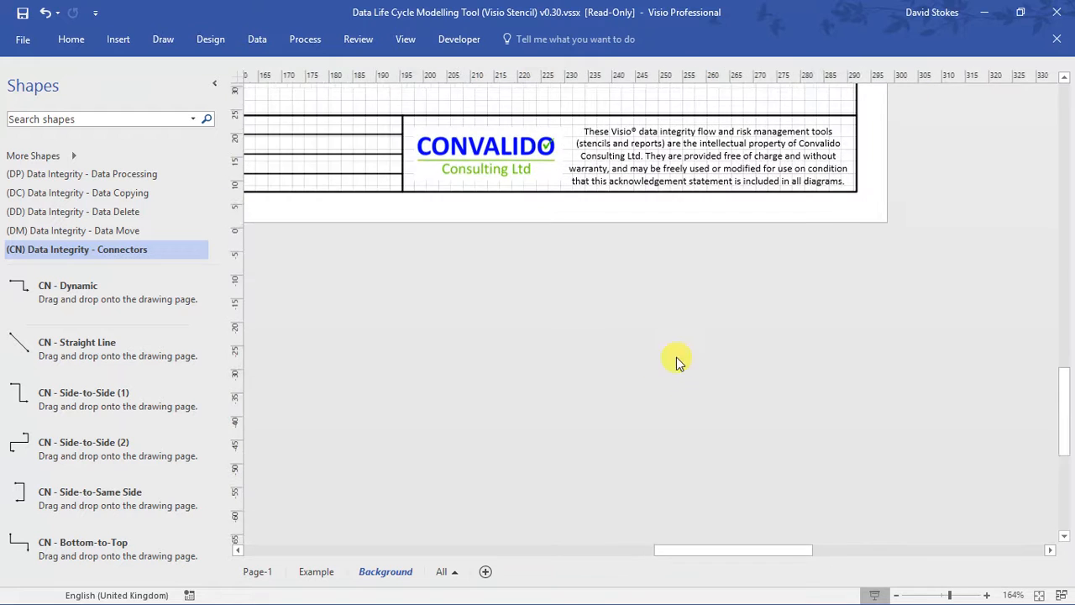
{"action": "left_click_drag", "start_coordinate": [1066, 372], "coordinate": [1066, 348]}
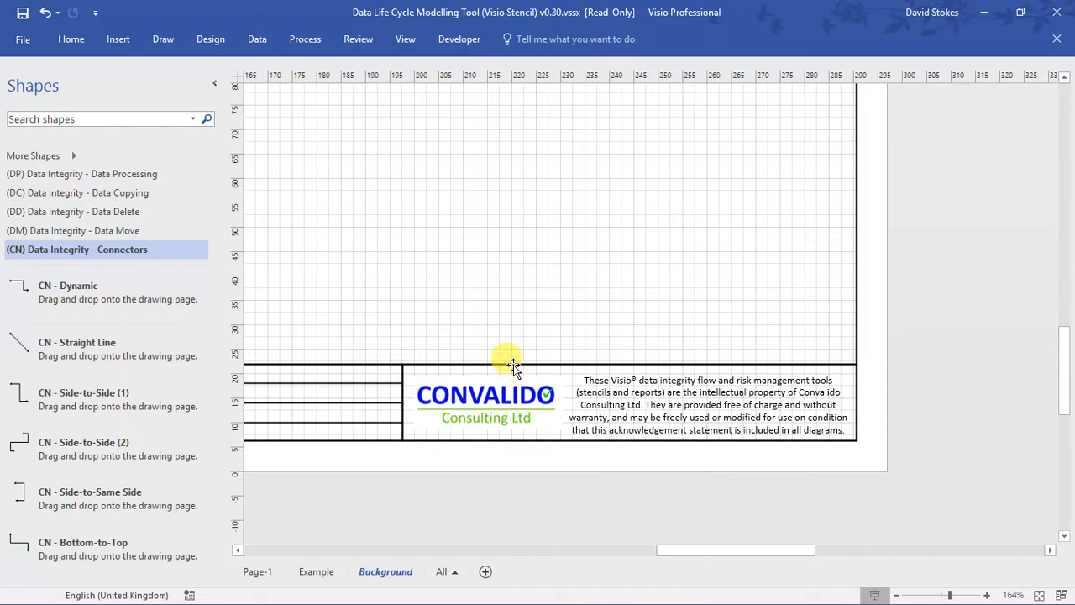
Step: Rename Page-1 as DiagramName
{"action": "left_click", "coordinate": [265, 573]}
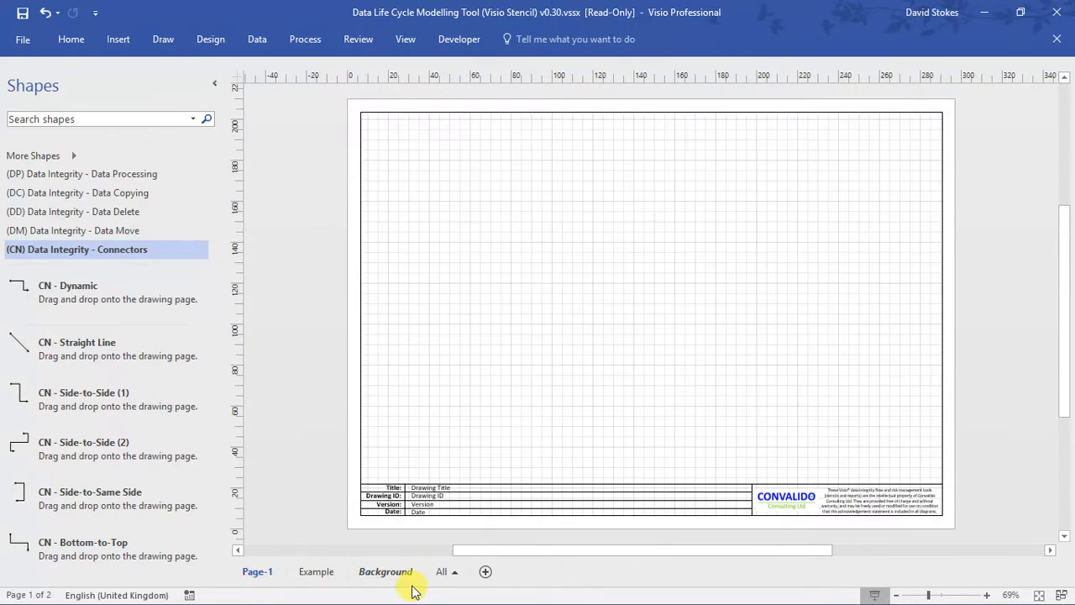
{"action": "double_click", "coordinate": [260, 574]}
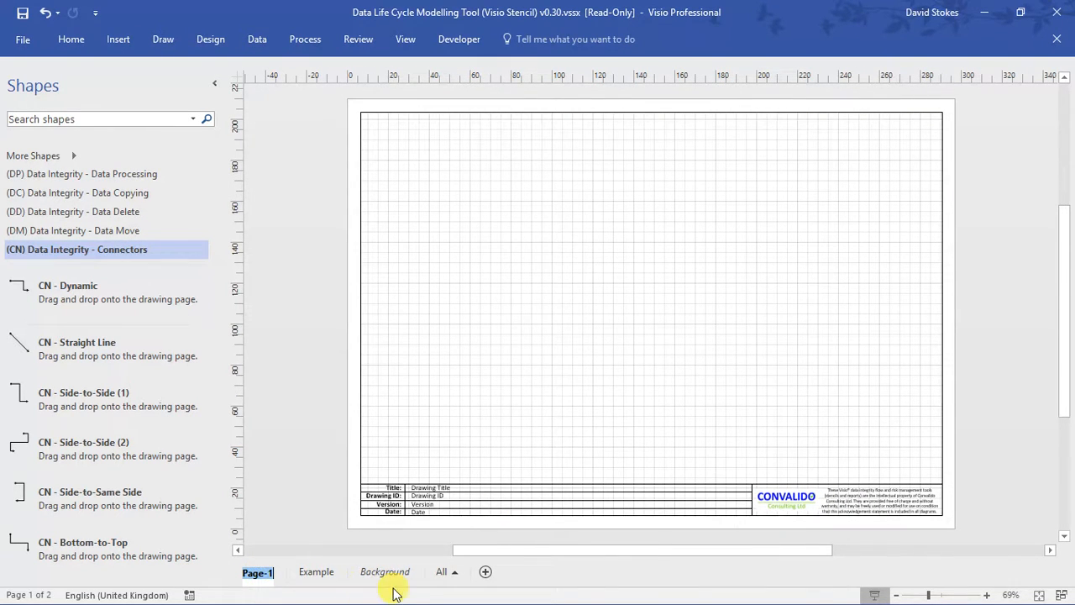
{"action": "type", "text": "Di"}
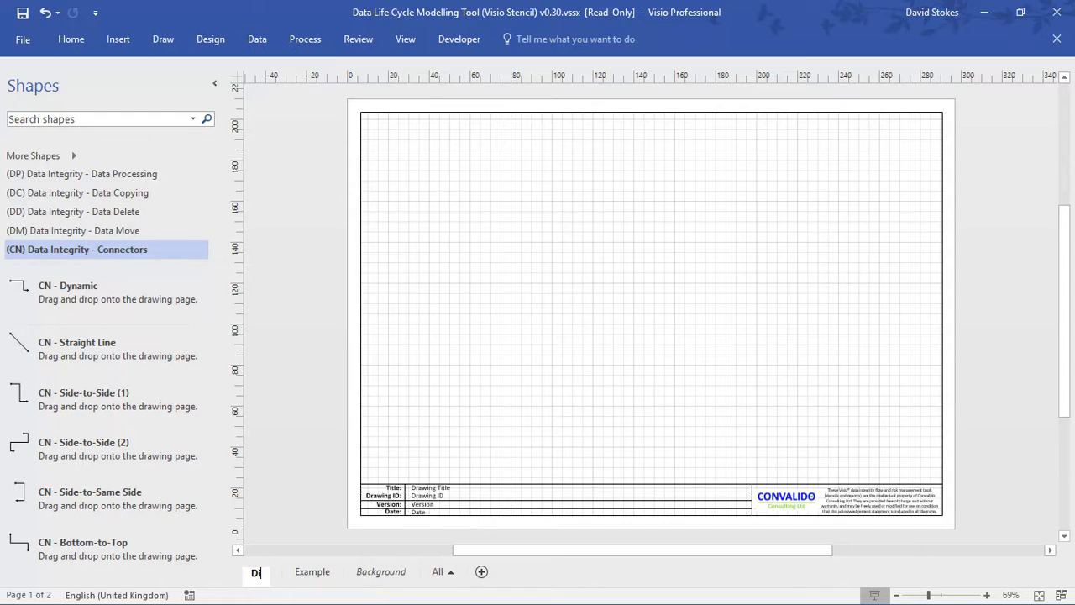
{"action": "type", "text": "agramName"}
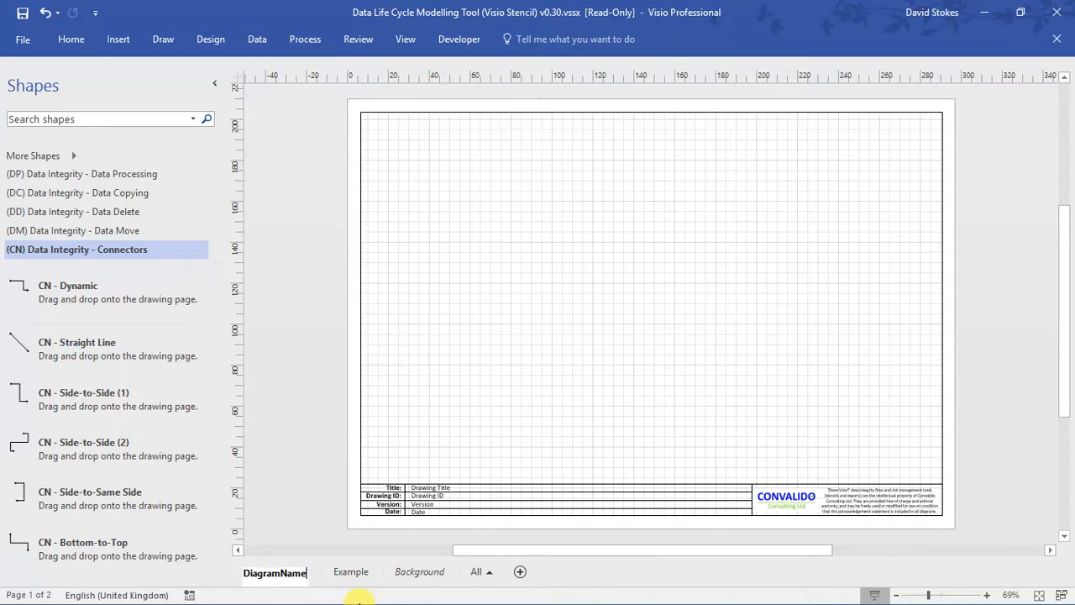
{"action": "left_click", "coordinate": [302, 405]}
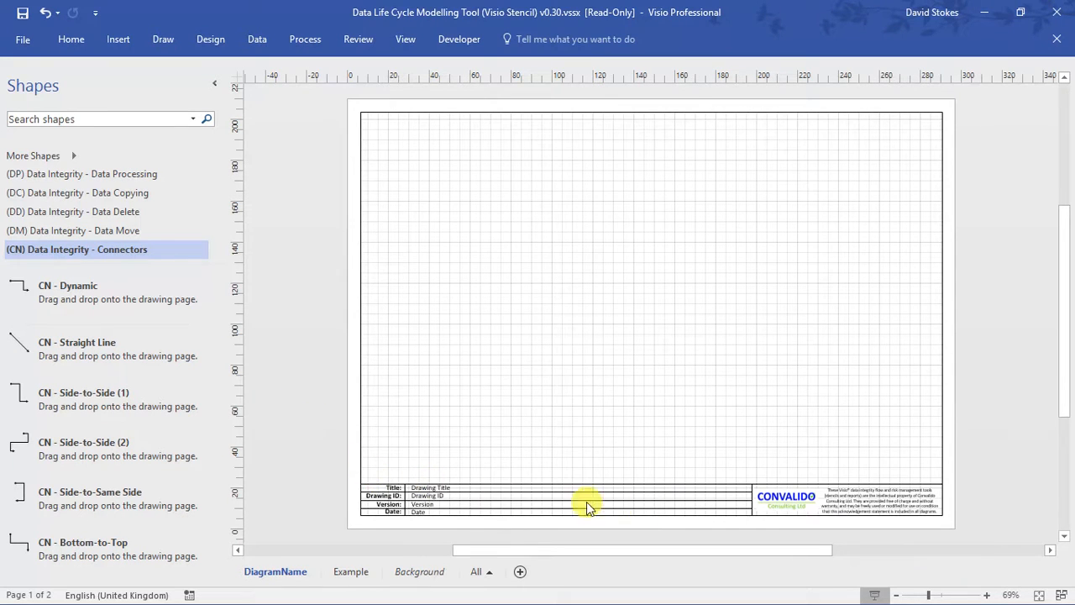
Step: Set the drawing title in the title block to "Diagram Name" and show the whole page again
{"action": "left_click_drag", "start_coordinate": [319, 456], "coordinate": [767, 525]}
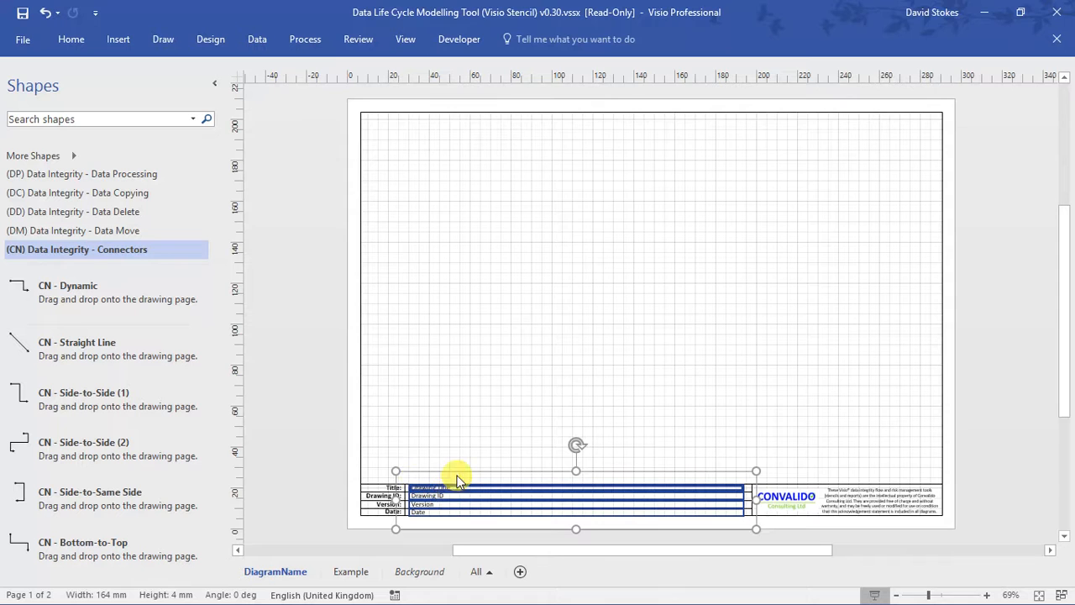
{"action": "left_click", "coordinate": [472, 432]}
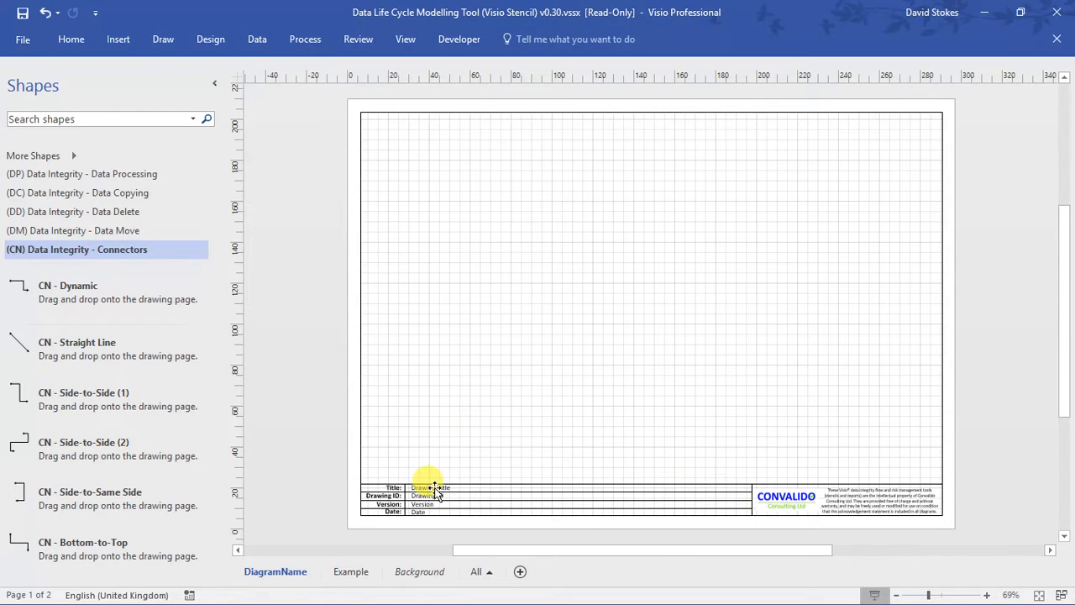
{"action": "double_click", "coordinate": [550, 489]}
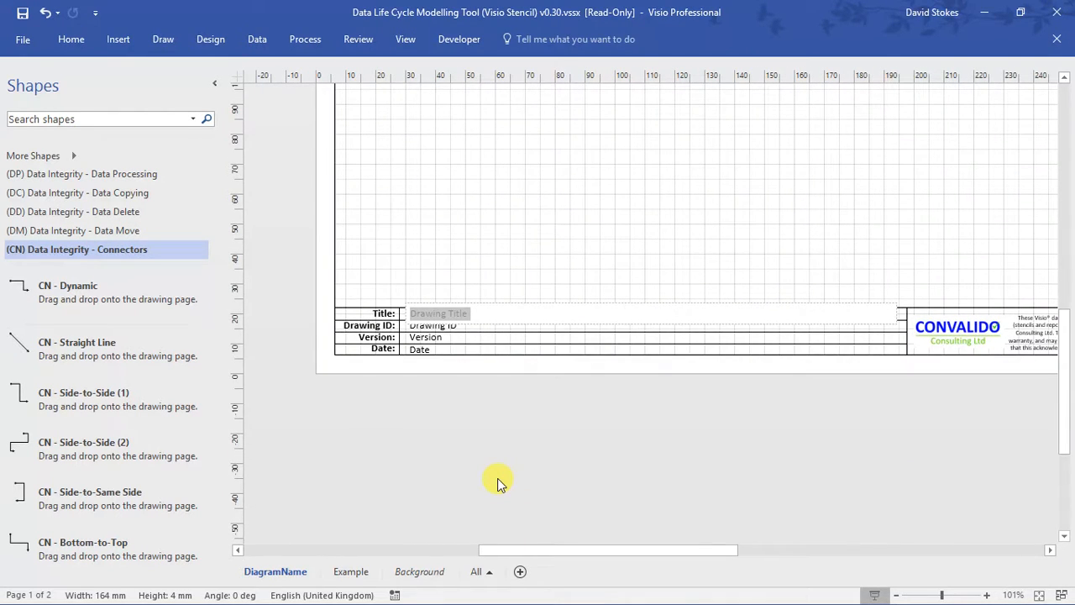
{"action": "type", "text": "Diagr"}
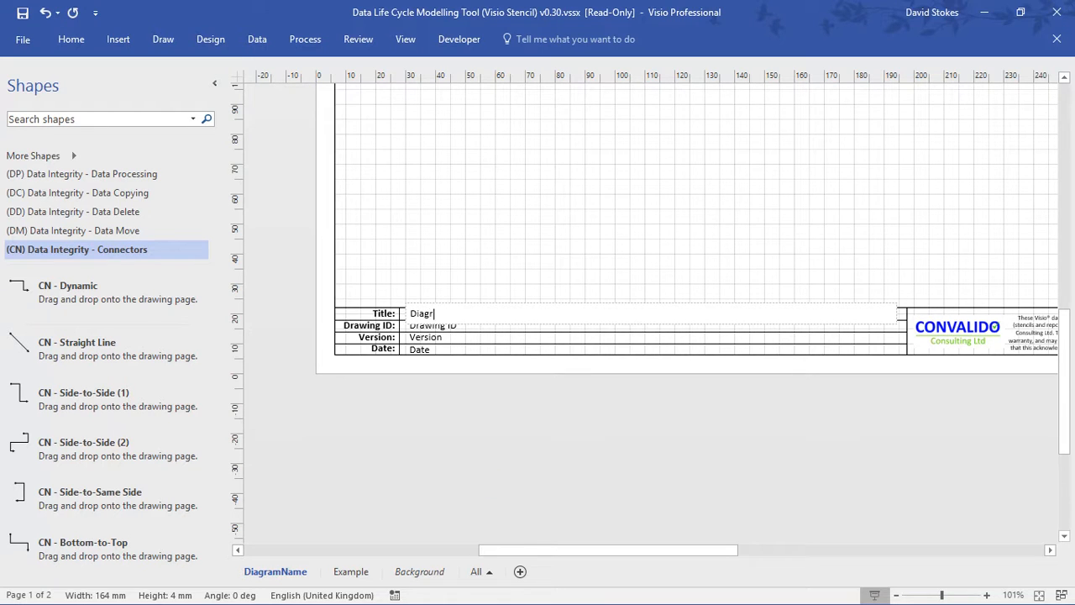
{"action": "type", "text": "am Name"}
{"action": "left_click", "coordinate": [517, 241]}
{"action": "key", "text": "ctrl+shift+w"}
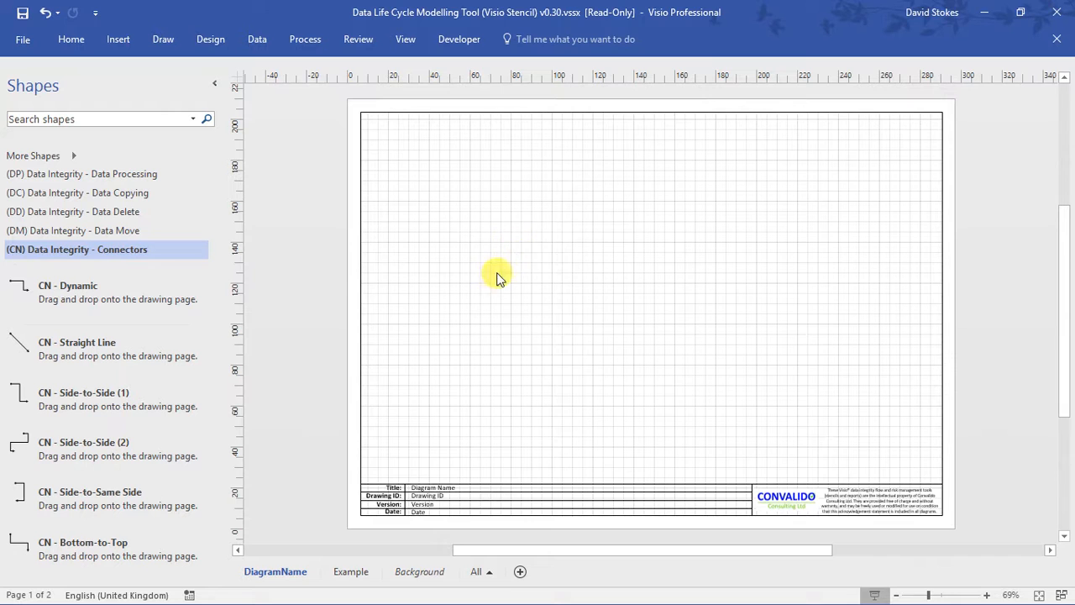
Step: Try the Visio Drawing (*.vsdx) file type for saving a copy in the Data Life Cycle Modelling Tool folder, without saving
{"action": "left_click", "coordinate": [23, 42]}
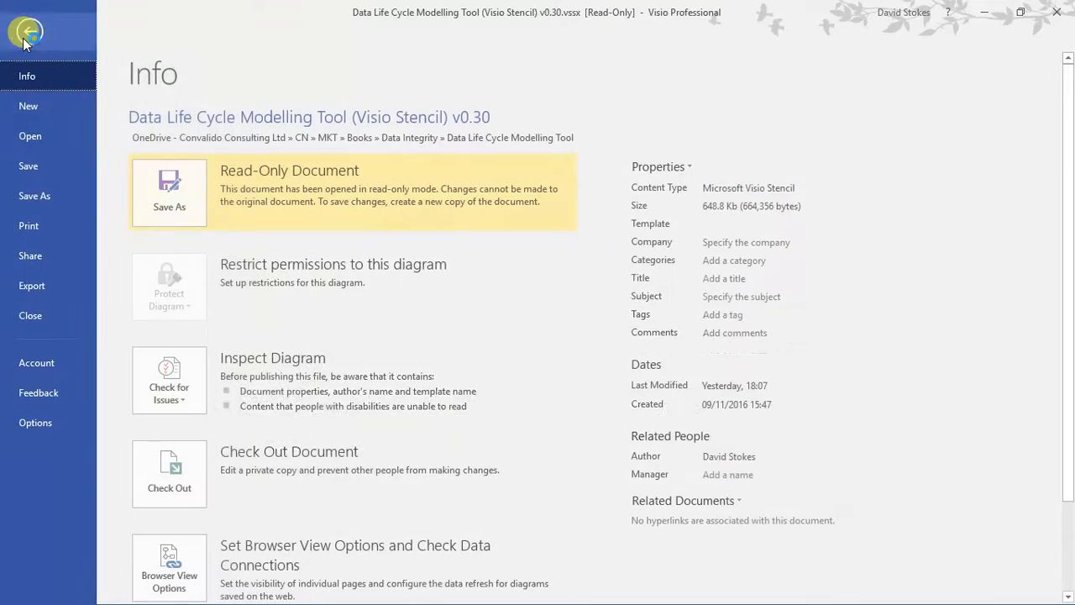
{"action": "left_click", "coordinate": [45, 195]}
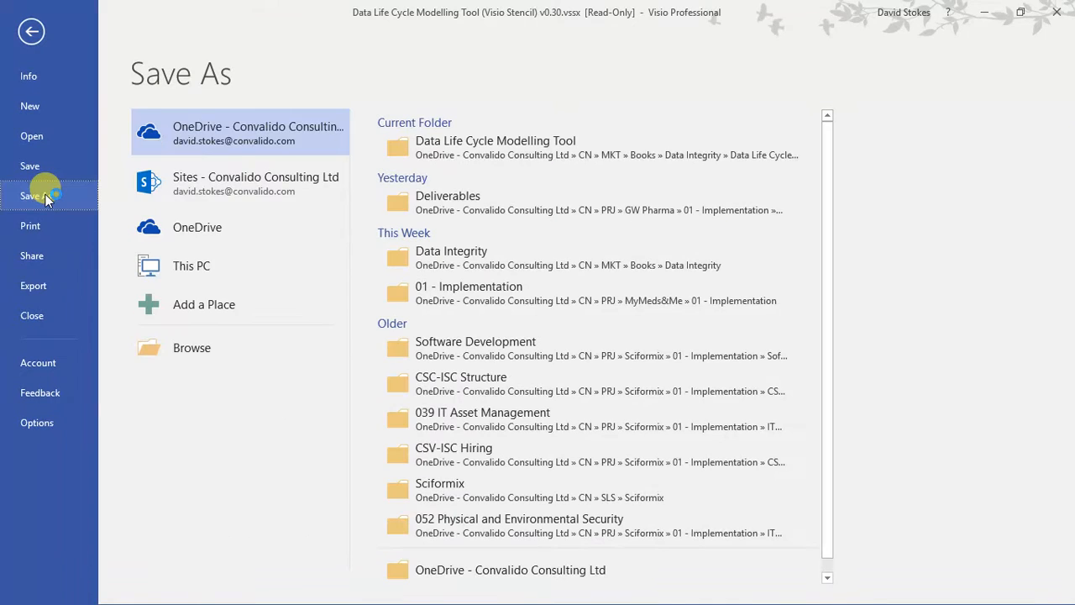
{"action": "left_click", "coordinate": [467, 145]}
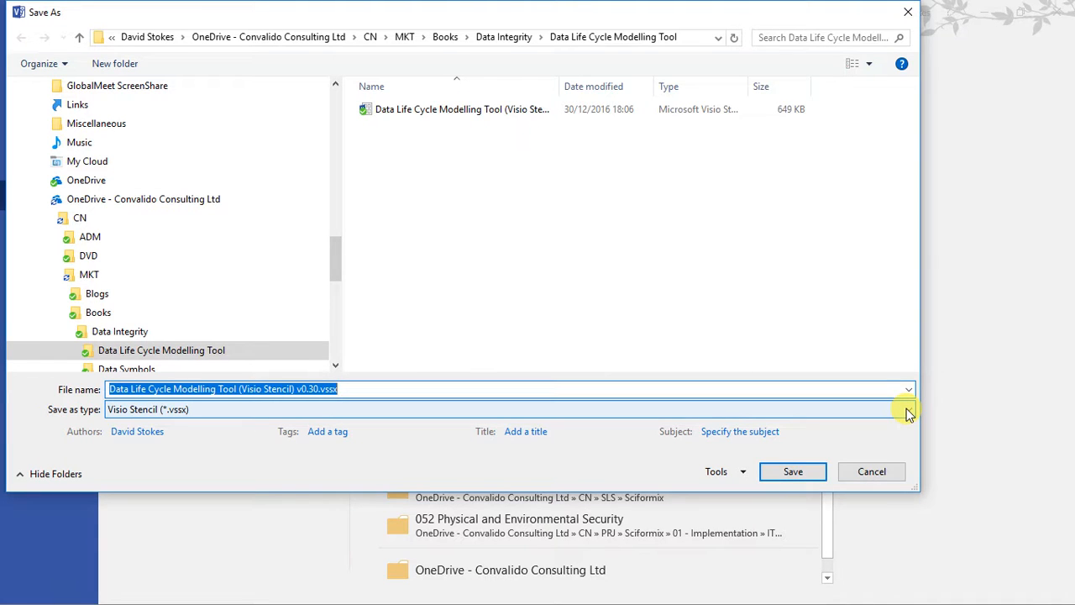
{"action": "left_click", "coordinate": [908, 412]}
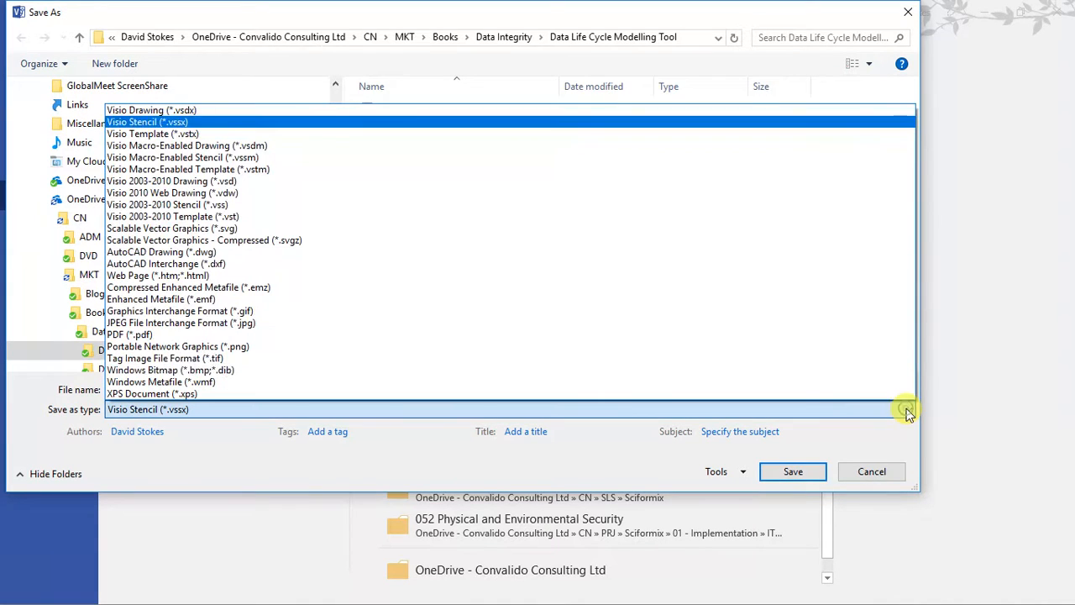
{"action": "left_click", "coordinate": [223, 112]}
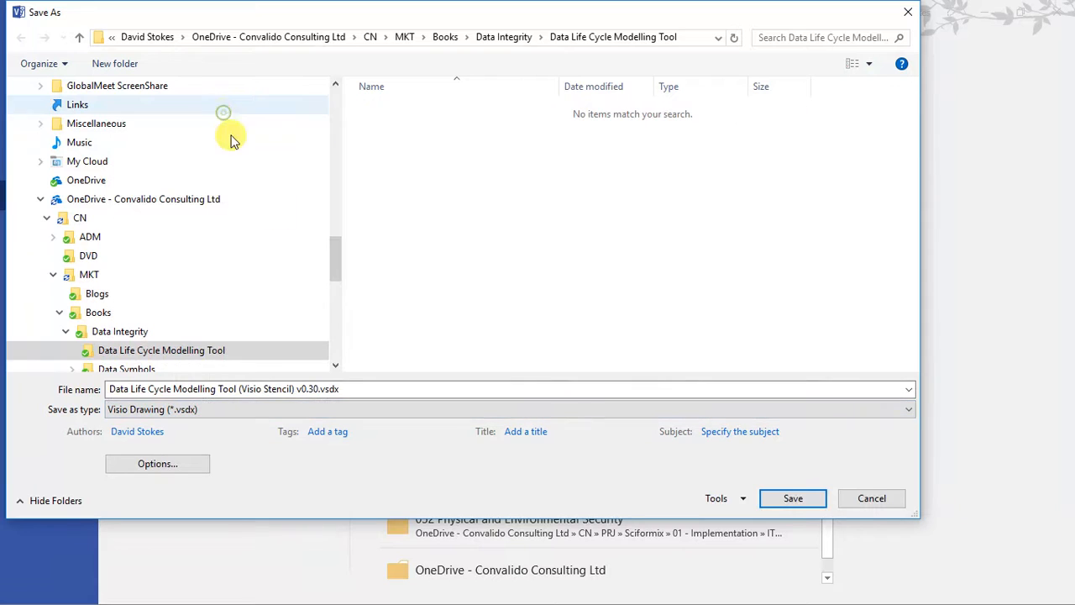
{"action": "left_click", "coordinate": [872, 499]}
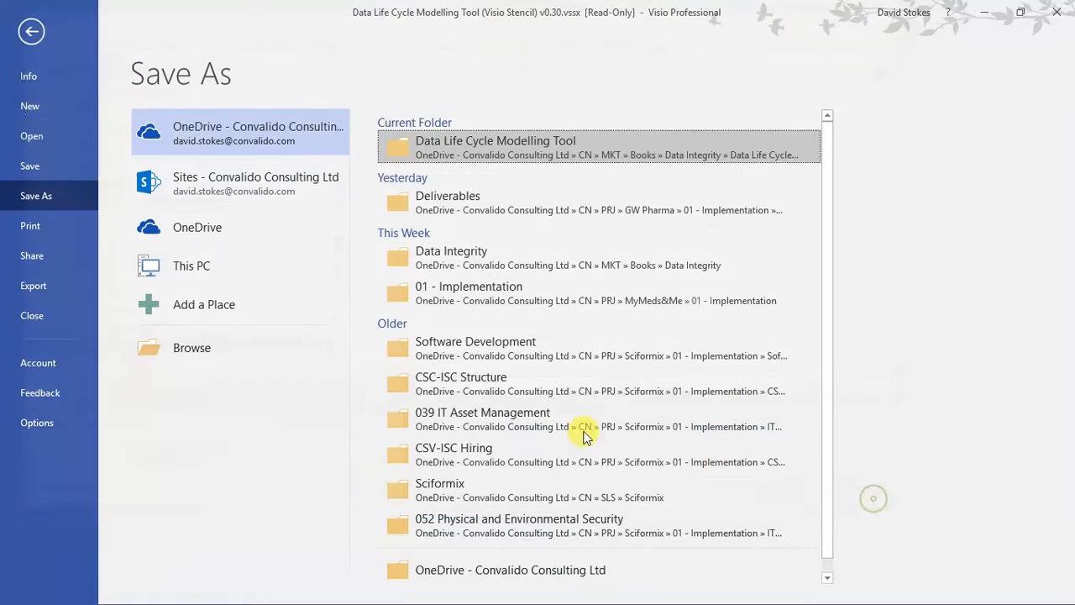
{"action": "left_click", "coordinate": [32, 32]}
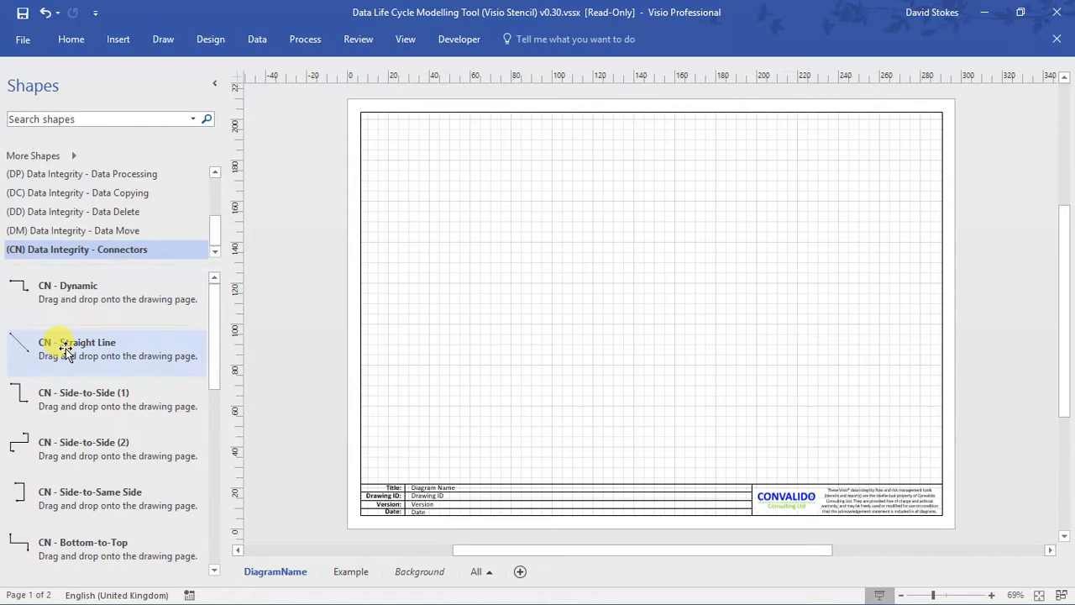
Step: Place a CN - Straight Line connector from the Connectors stencil in the left half of the drawing page
{"action": "left_click_drag", "start_coordinate": [65, 349], "coordinate": [470, 288]}
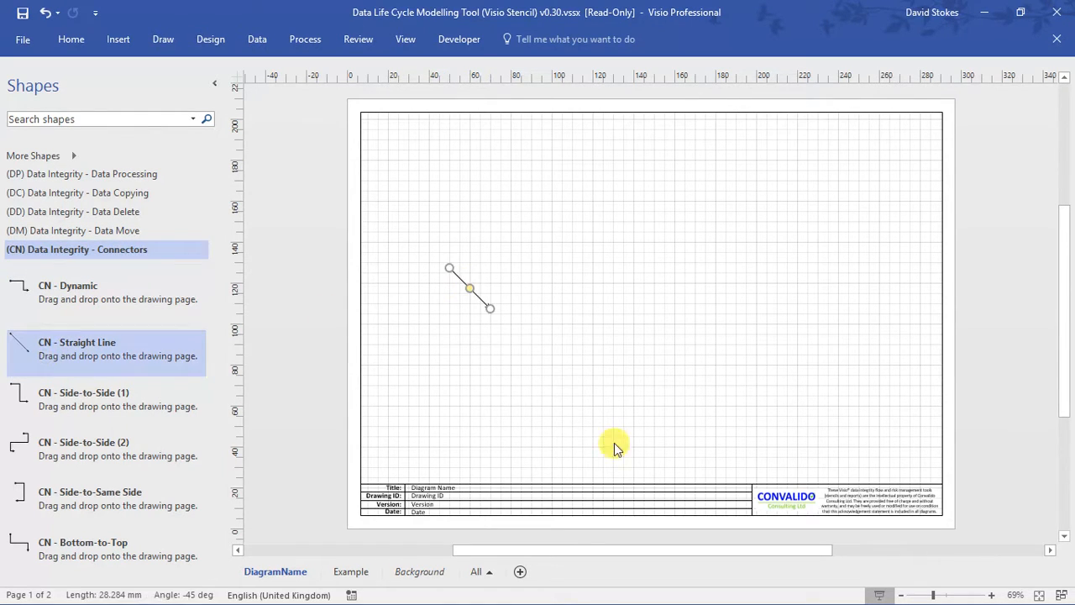
{"action": "left_click", "coordinate": [595, 278]}
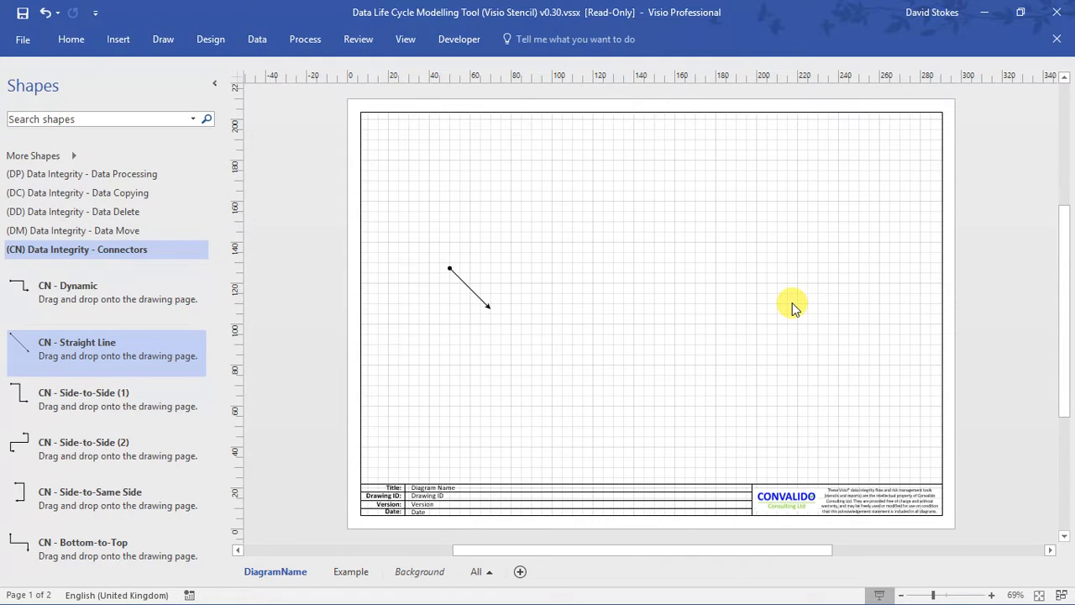
Step: Look through the Data Integrity stencils from Data Acquisition to Data Move and return to the Data Acquisition shapes
{"action": "left_click_drag", "start_coordinate": [216, 229], "coordinate": [212, 199]}
{"action": "left_click", "coordinate": [132, 194]}
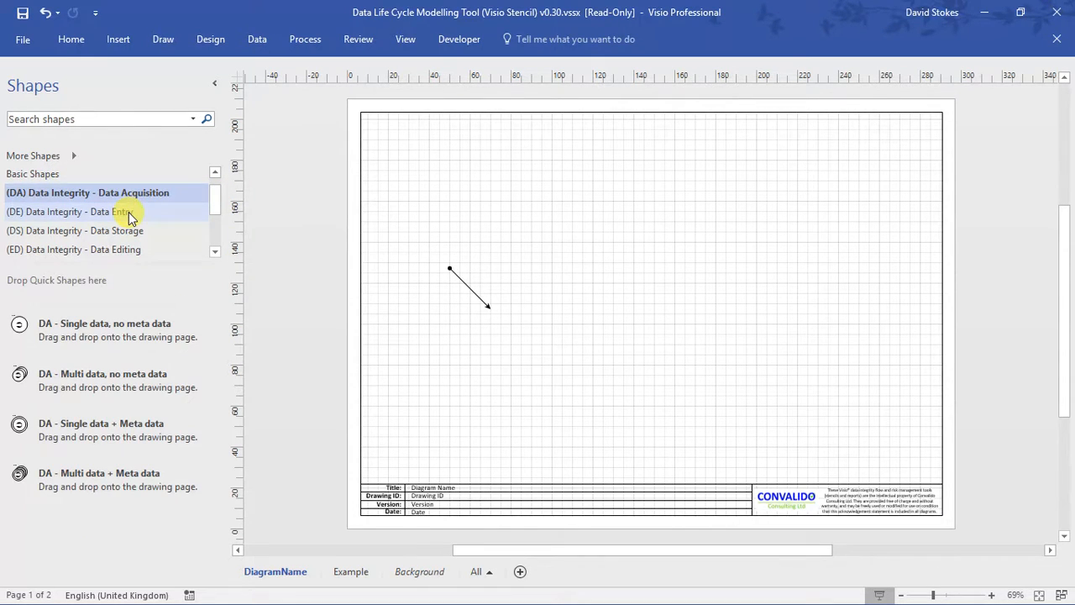
{"action": "left_click", "coordinate": [130, 215]}
{"action": "left_click", "coordinate": [109, 230]}
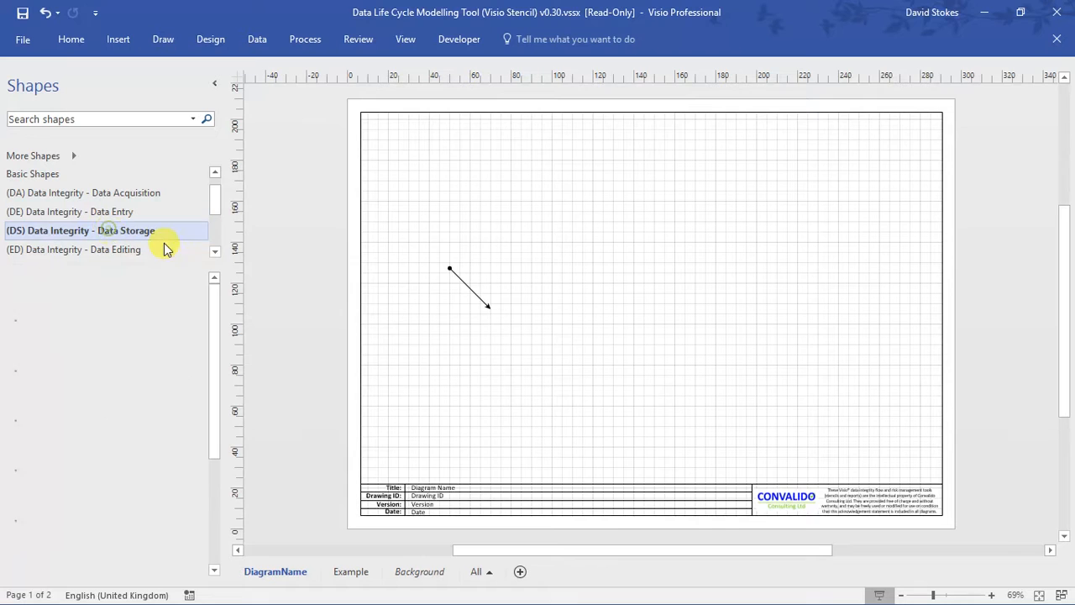
{"action": "left_click", "coordinate": [126, 253]}
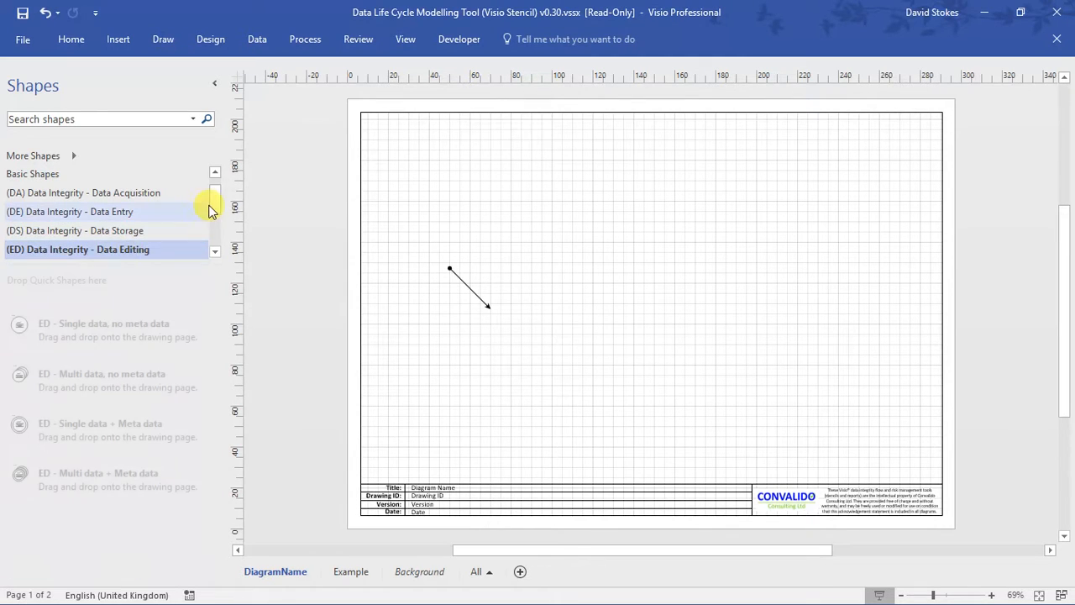
{"action": "left_click_drag", "start_coordinate": [212, 209], "coordinate": [219, 233]}
{"action": "left_click", "coordinate": [156, 198]}
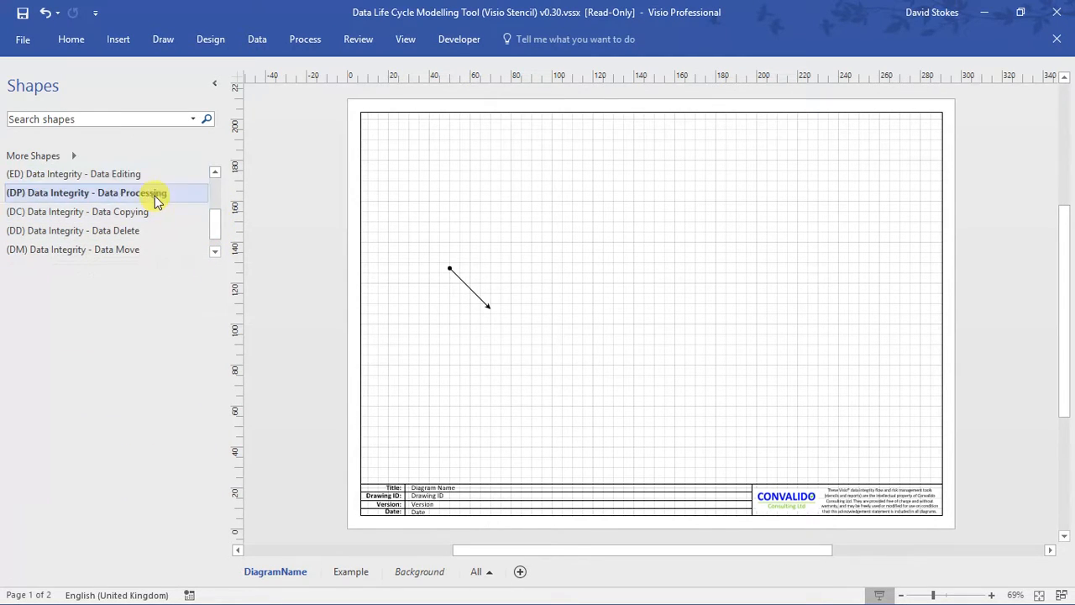
{"action": "left_click", "coordinate": [148, 213]}
{"action": "left_click", "coordinate": [131, 230]}
{"action": "left_click", "coordinate": [129, 252]}
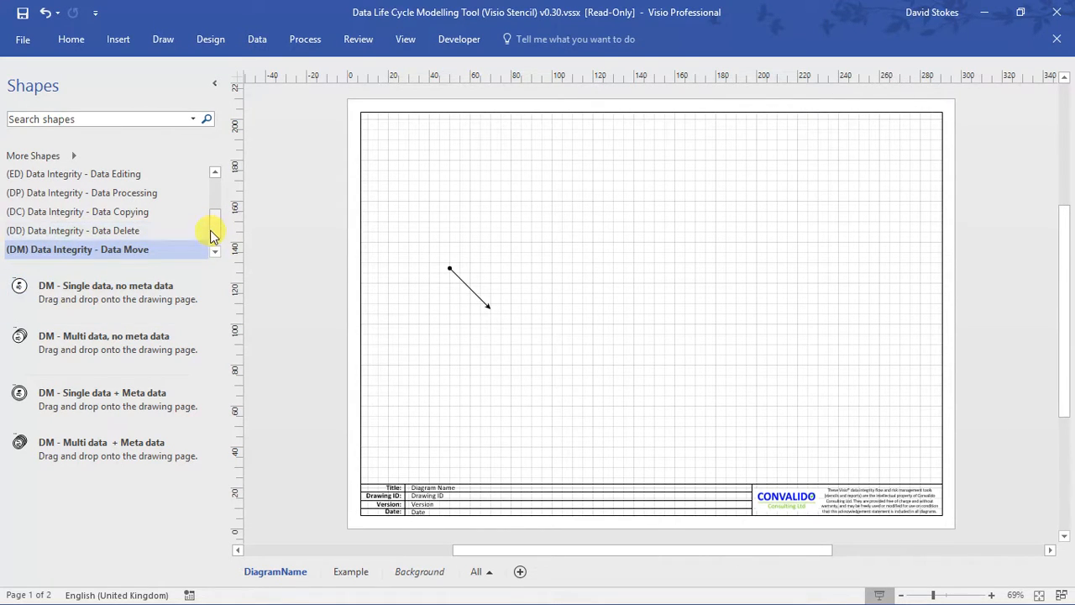
{"action": "left_click_drag", "start_coordinate": [214, 233], "coordinate": [214, 204]}
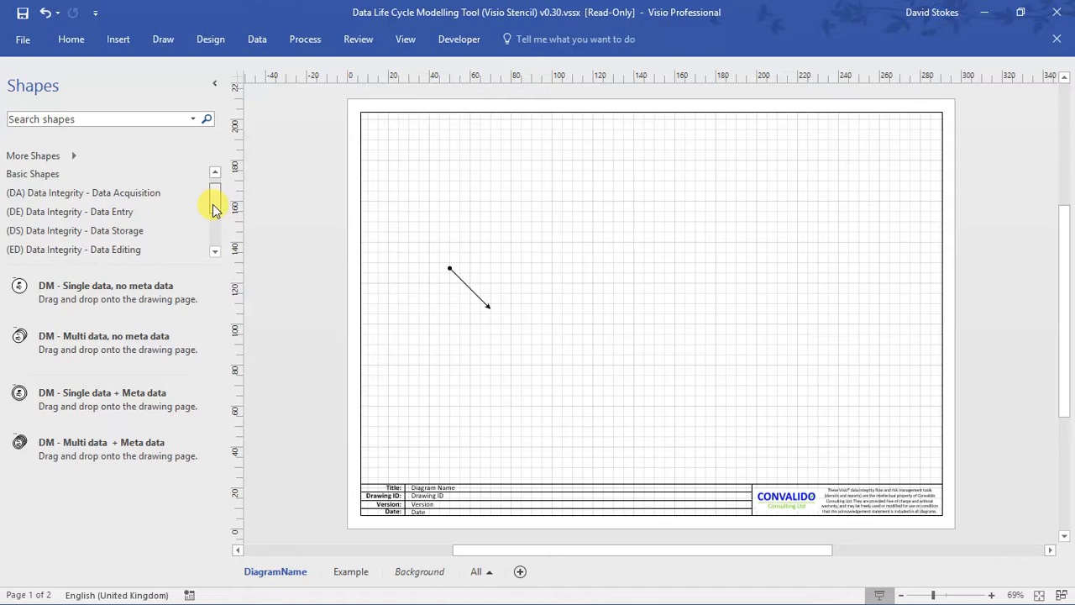
{"action": "left_click", "coordinate": [160, 194]}
Step: Delete the straight line connector from the drawing page
{"action": "left_click", "coordinate": [474, 293]}
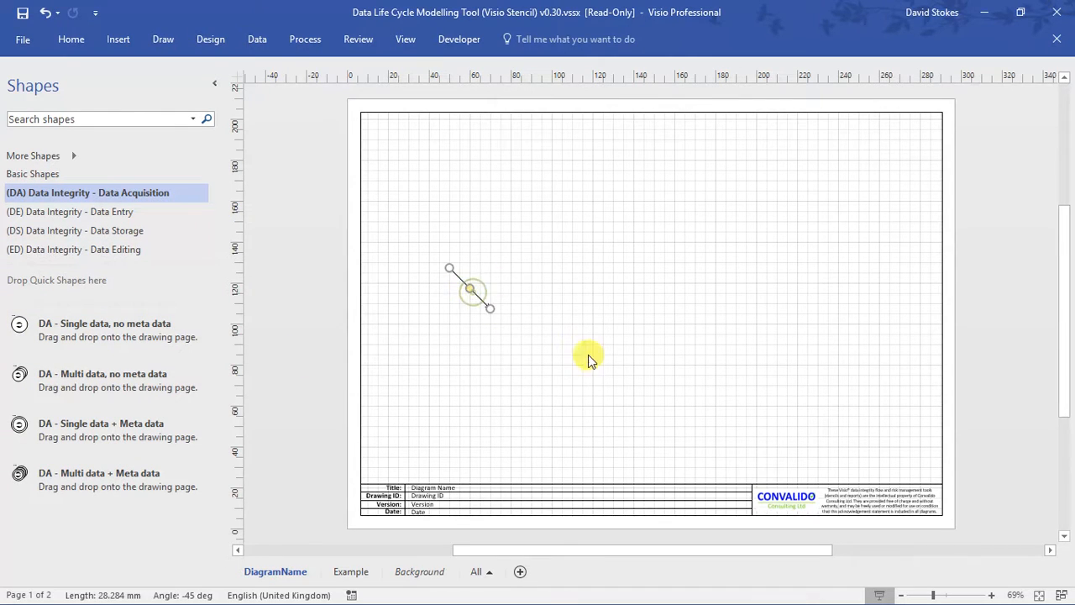
{"action": "key", "text": "Delete"}
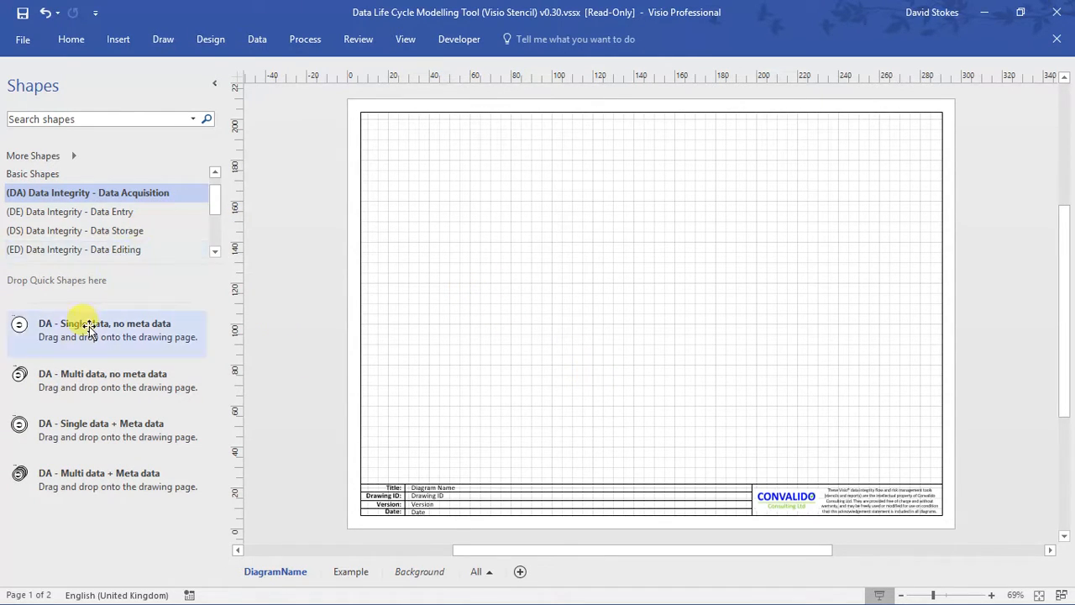
Step: Place the four Data Acquisition shapes, single and multi data without and then with meta data, in a column down the page's left side
{"action": "mouse_move", "coordinate": [30, 331]}
{"action": "left_mouse_down"}
{"action": "mouse_move", "coordinate": [446, 171]}
{"action": "mouse_move", "coordinate": [427, 167]}
{"action": "left_mouse_up"}
{"action": "left_click", "coordinate": [479, 265]}
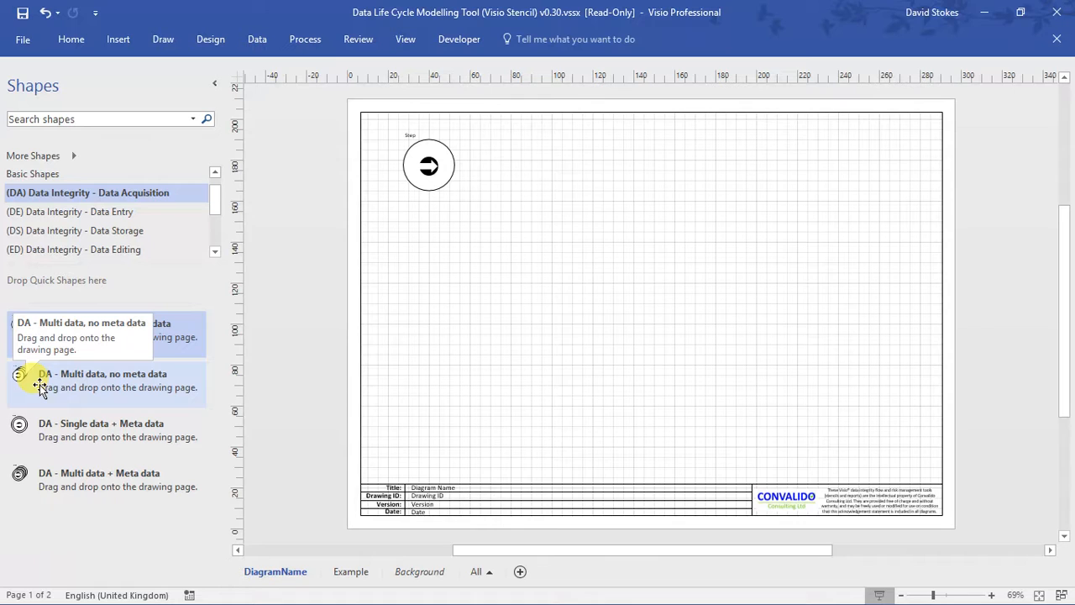
{"action": "left_click_drag", "start_coordinate": [39, 386], "coordinate": [424, 238]}
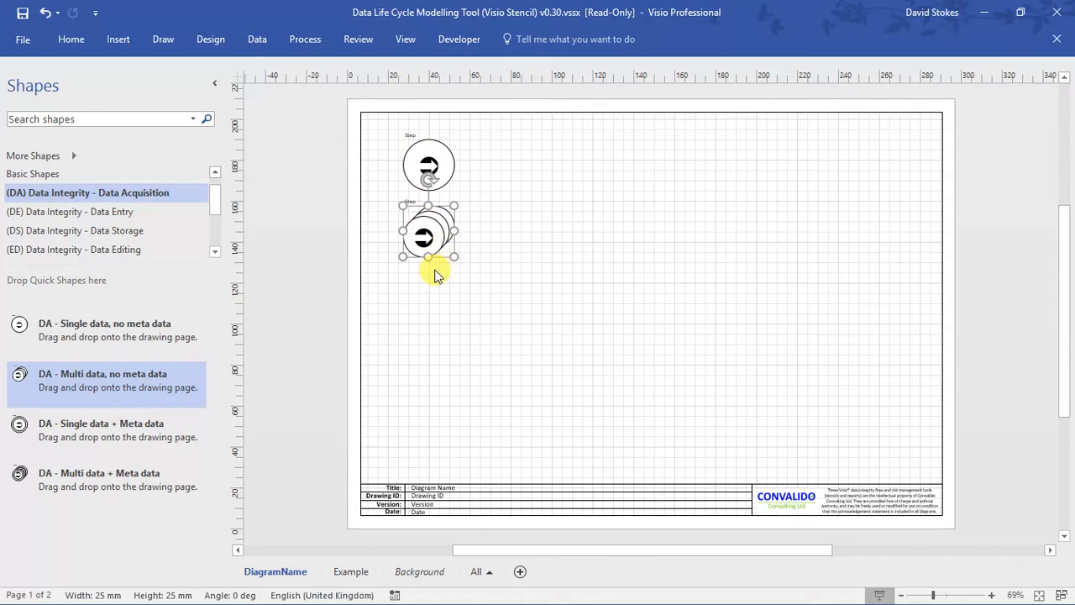
{"action": "left_click", "coordinate": [592, 241]}
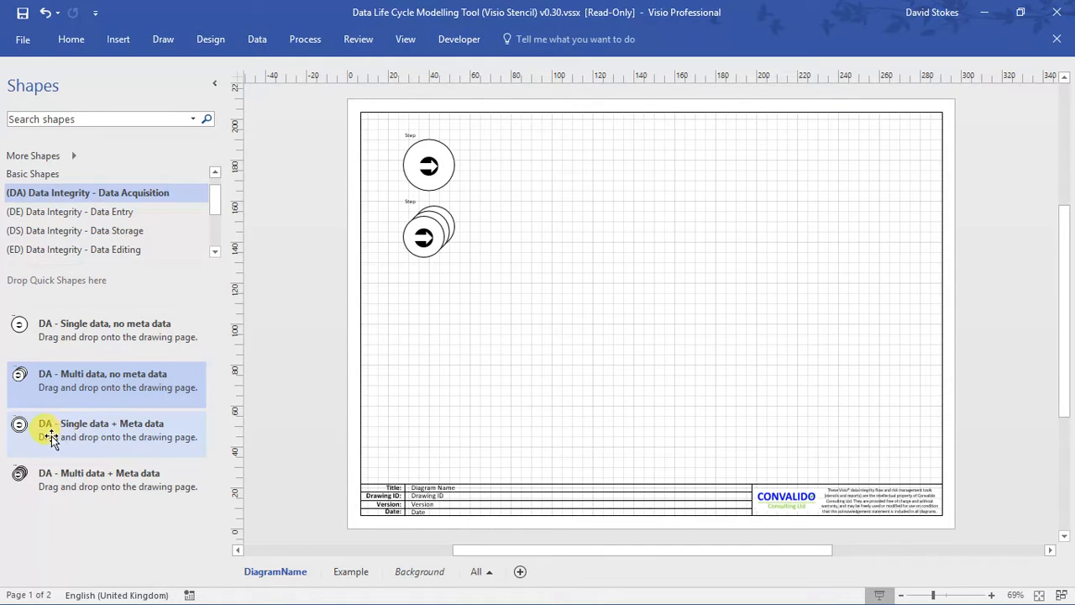
{"action": "left_click_drag", "start_coordinate": [46, 435], "coordinate": [428, 318]}
{"action": "left_click", "coordinate": [575, 370]}
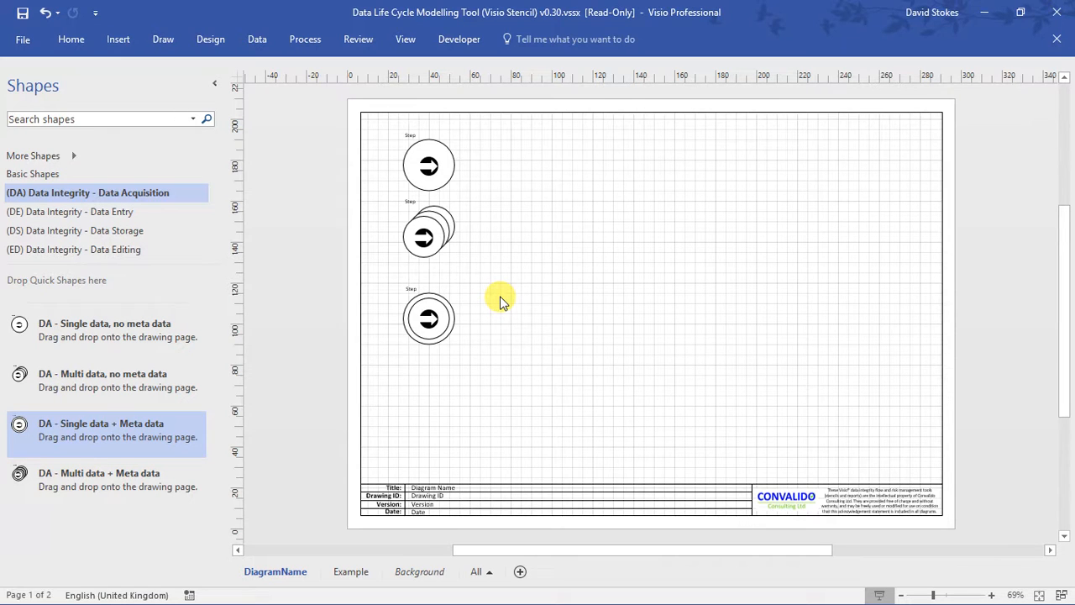
{"action": "left_click_drag", "start_coordinate": [19, 473], "coordinate": [424, 410]}
{"action": "left_click", "coordinate": [557, 404]}
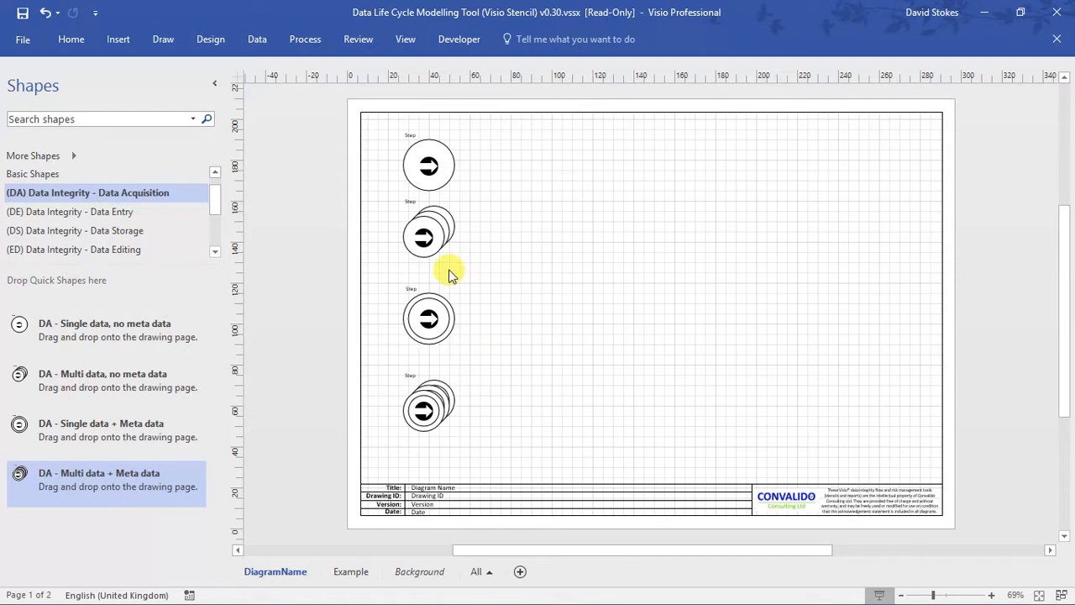
Step: Look through the Data Entry, Data Editing, Data Processing and Data Copying stencils
{"action": "left_click", "coordinate": [124, 220]}
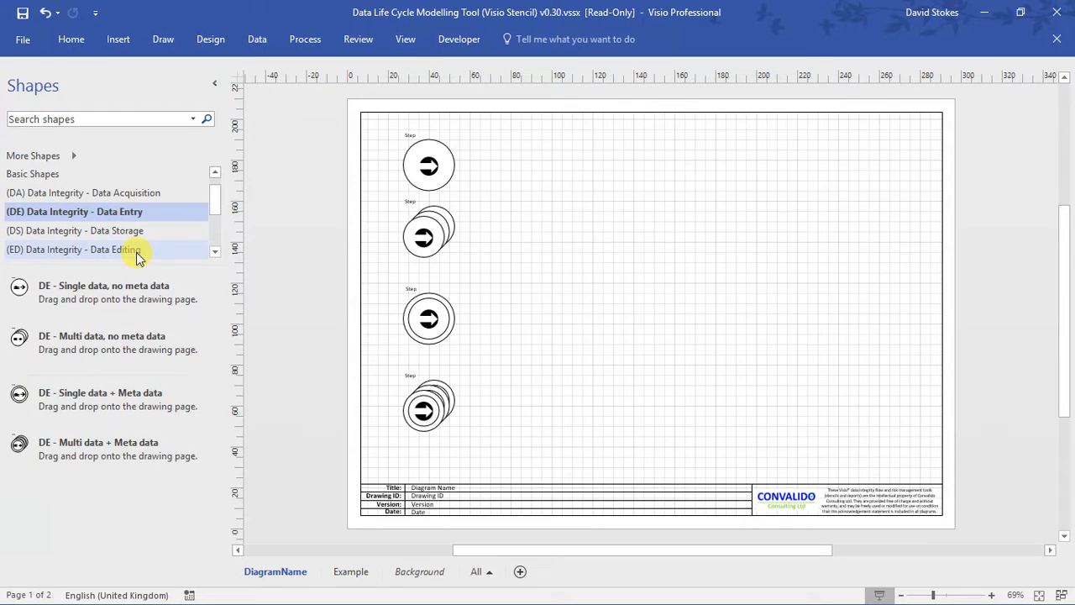
{"action": "left_click", "coordinate": [139, 252]}
{"action": "left_click_drag", "start_coordinate": [213, 210], "coordinate": [216, 242]}
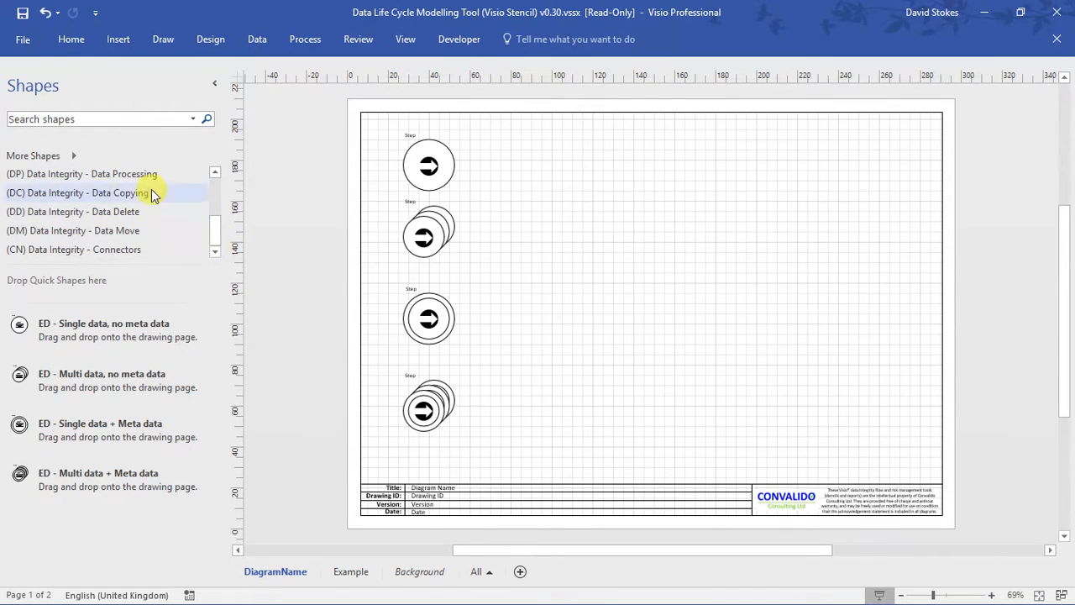
{"action": "left_click", "coordinate": [138, 175]}
{"action": "left_click", "coordinate": [139, 194]}
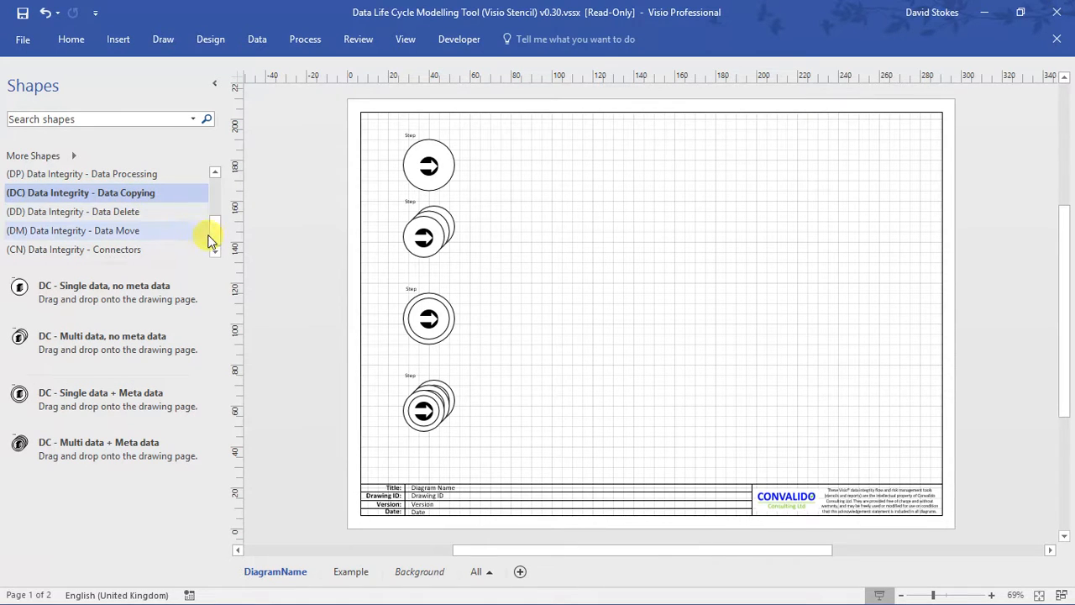
Step: Place the Data Storage shapes TDS - Single data, no meta data and PDS - Single data, no meta data side by side near the page's upper edge
{"action": "left_click_drag", "start_coordinate": [213, 232], "coordinate": [216, 212]}
{"action": "left_click", "coordinate": [131, 211]}
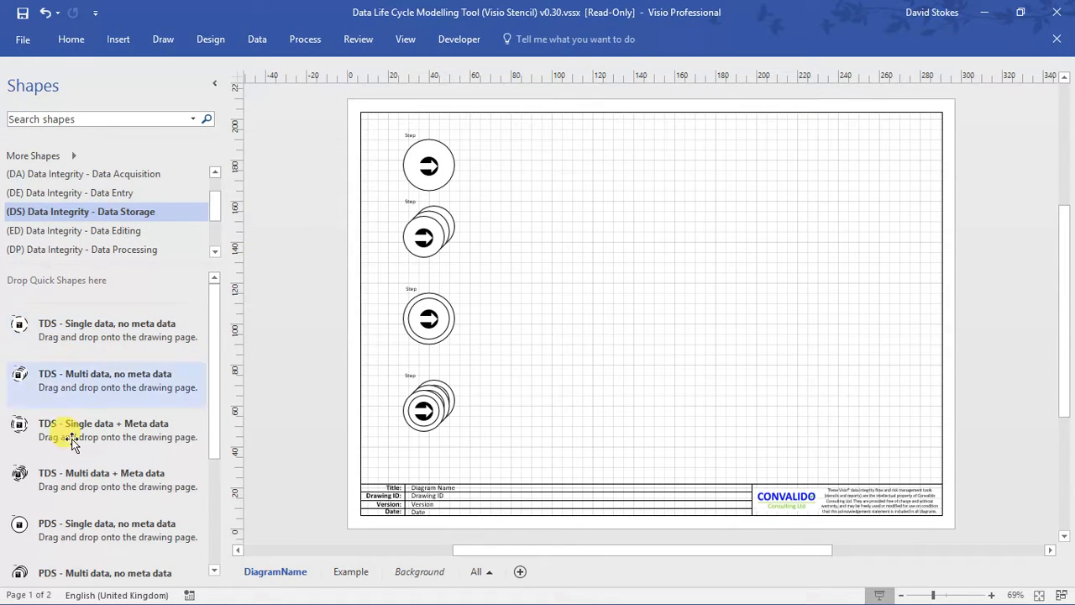
{"action": "left_click_drag", "start_coordinate": [42, 328], "coordinate": [578, 167]}
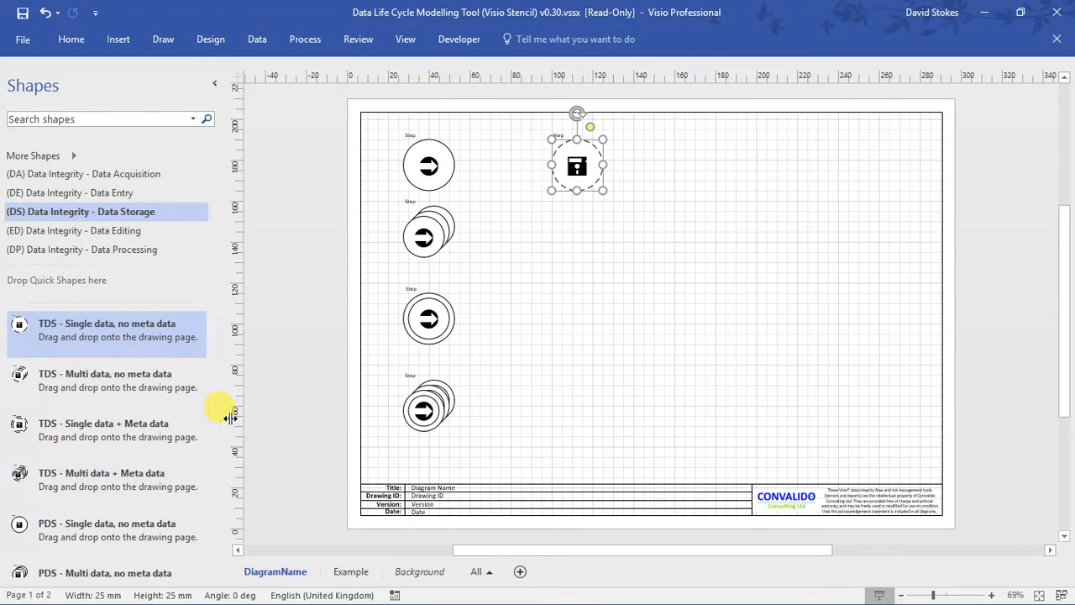
{"action": "left_click_drag", "start_coordinate": [31, 540], "coordinate": [665, 157]}
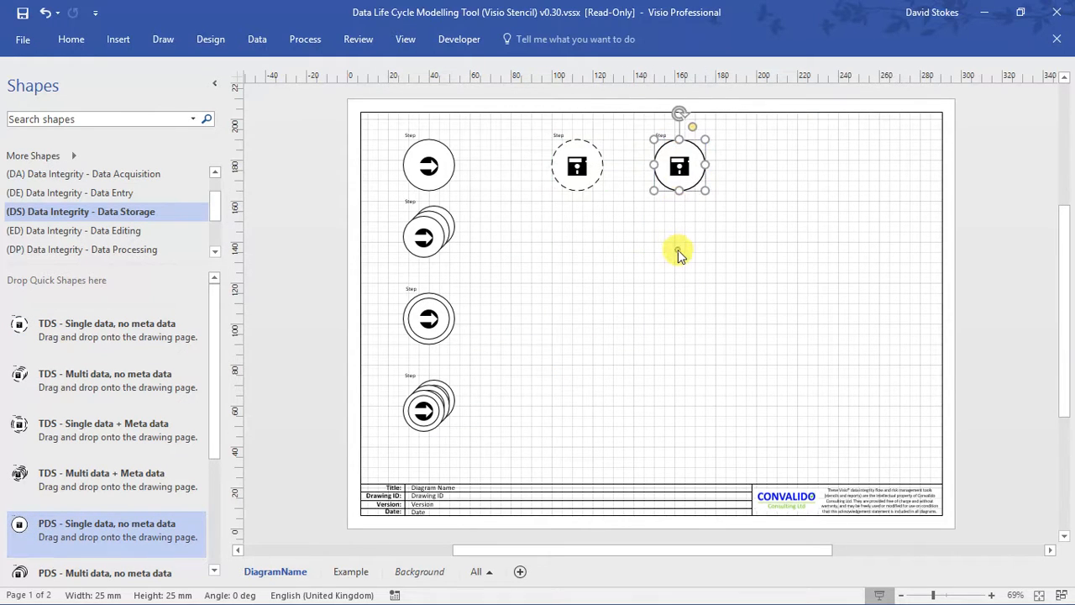
{"action": "left_click", "coordinate": [544, 349]}
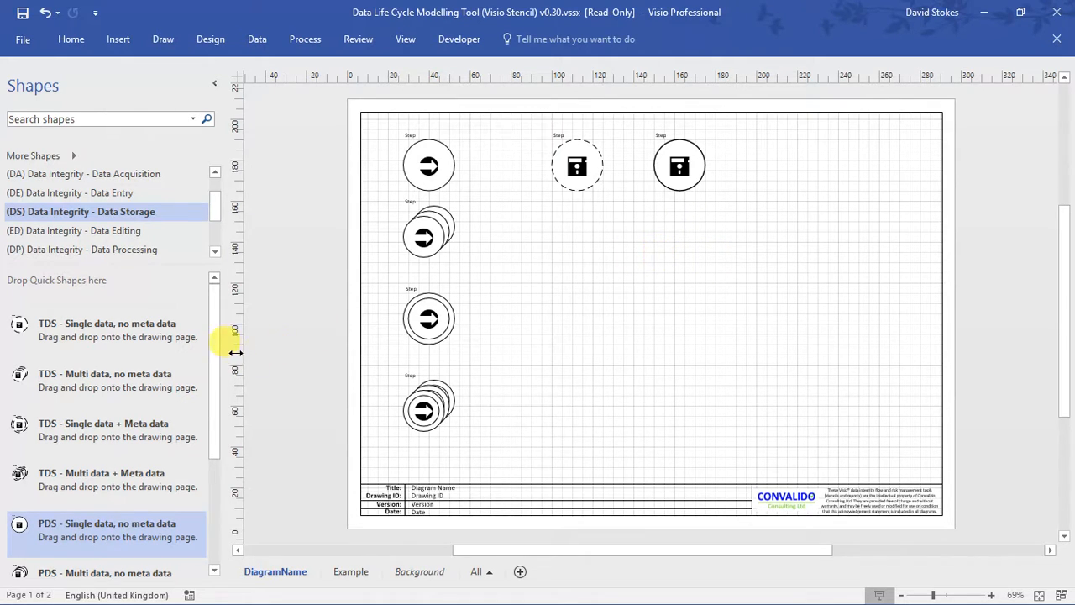
Step: Place a PDS - Multi data + Meta data shape below the solid-outlined single data storage shape
{"action": "left_click_drag", "start_coordinate": [215, 352], "coordinate": [216, 423]}
{"action": "left_click_drag", "start_coordinate": [17, 555], "coordinate": [691, 261]}
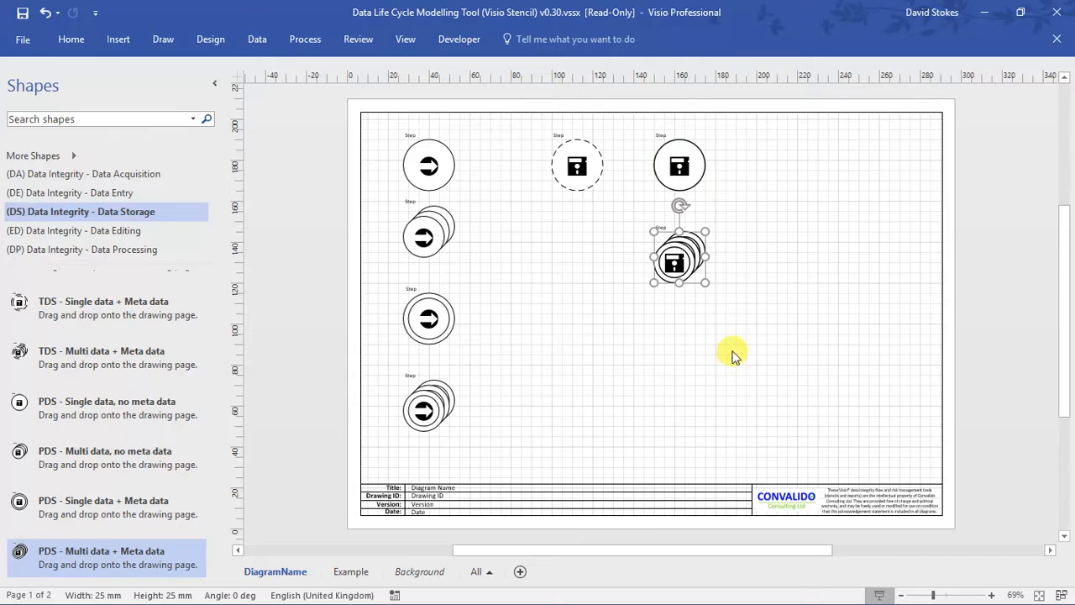
{"action": "left_click", "coordinate": [707, 336]}
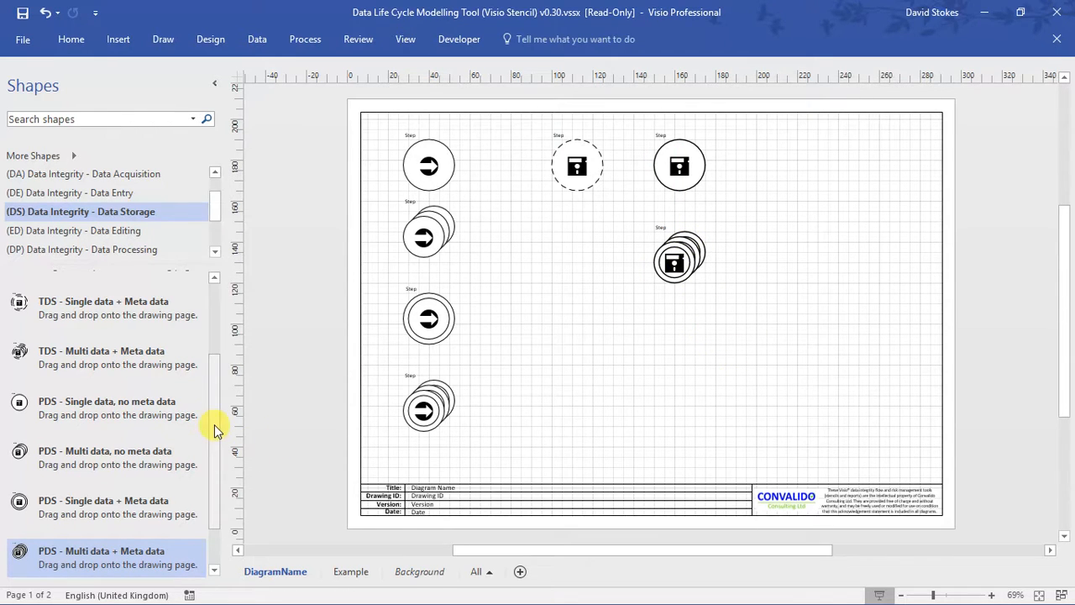
Step: Place an ER - Electronic Record shape below the multi data storage shape
{"action": "left_click_drag", "start_coordinate": [214, 428], "coordinate": [211, 471]}
{"action": "left_click_drag", "start_coordinate": [52, 556], "coordinate": [680, 382]}
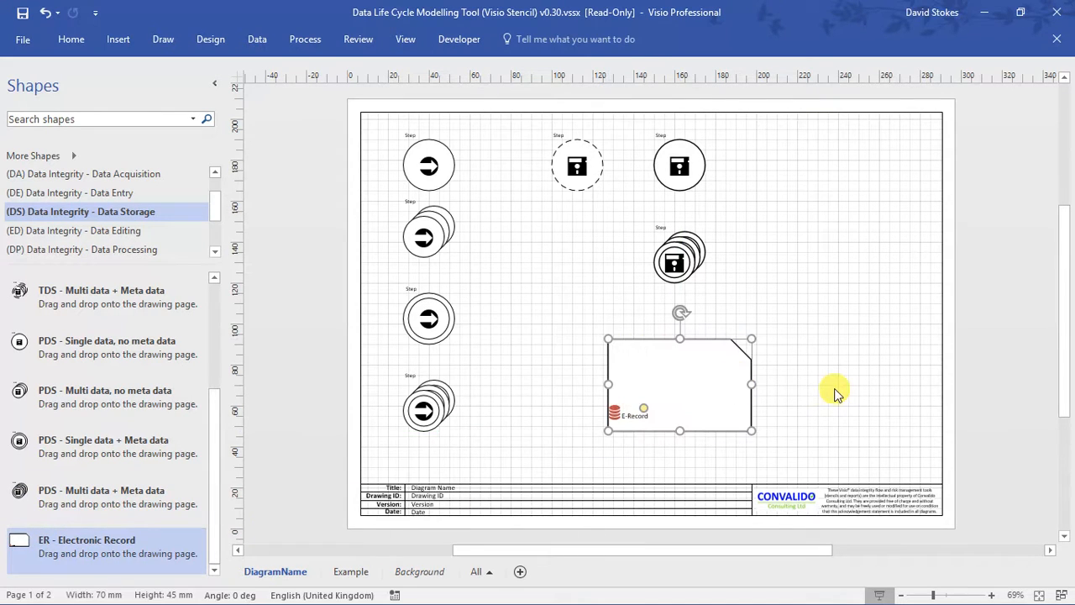
{"action": "left_click", "coordinate": [867, 346]}
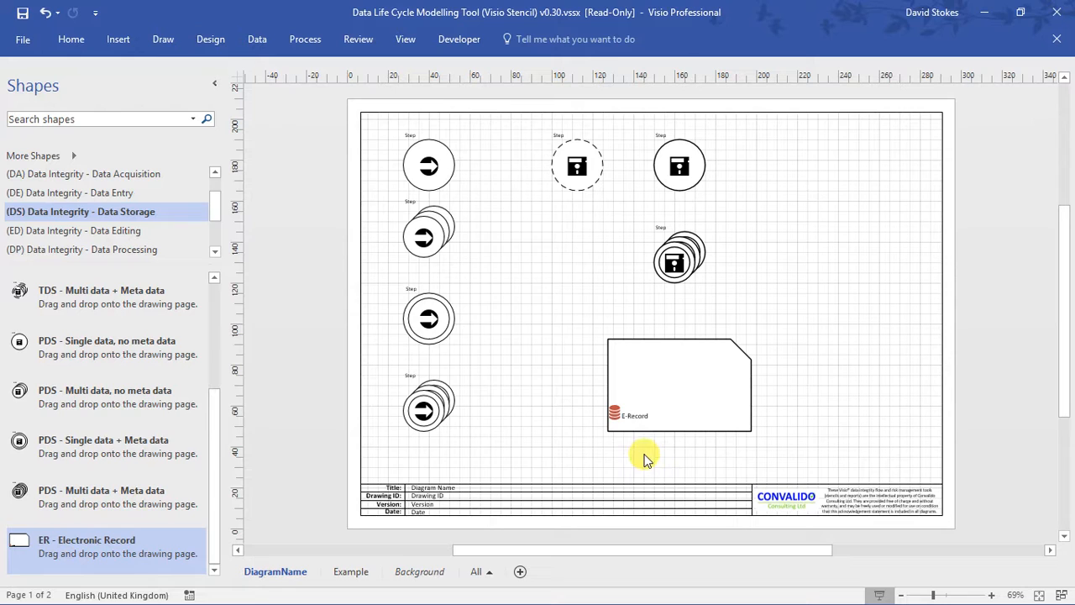